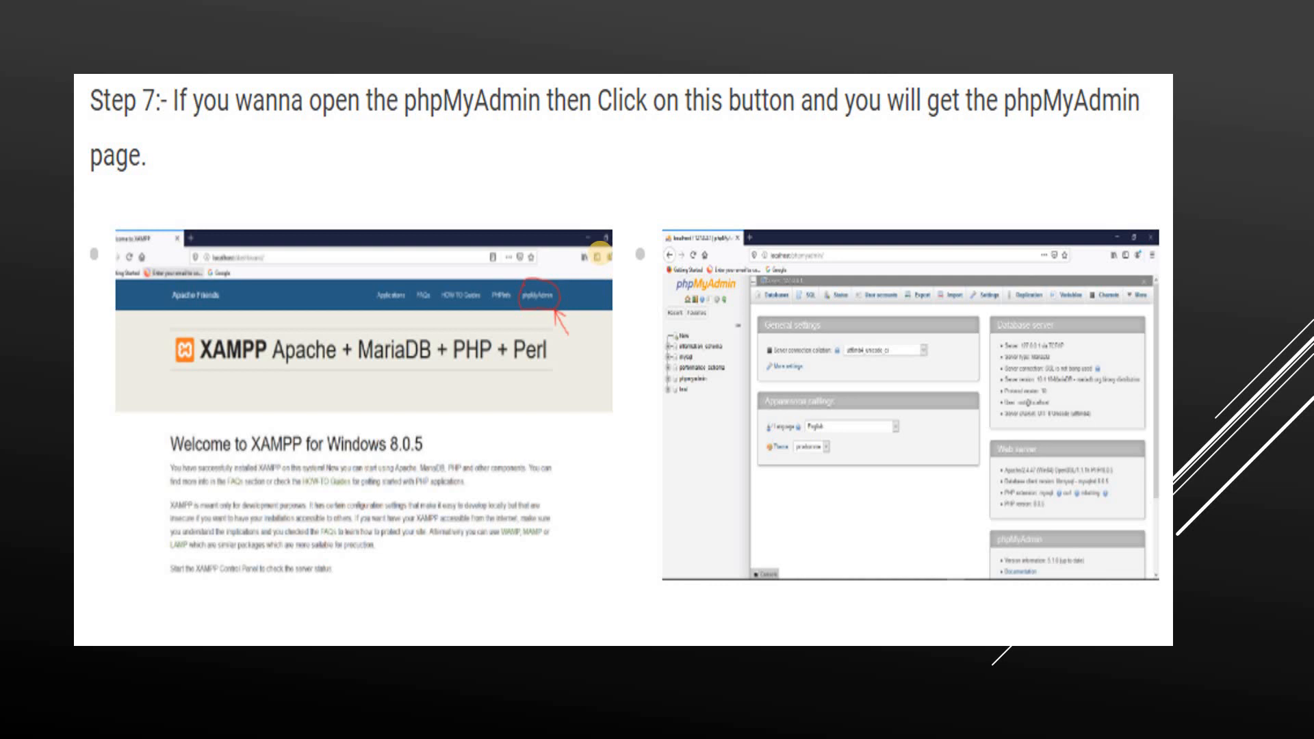
pyautogui.click(892, 398)
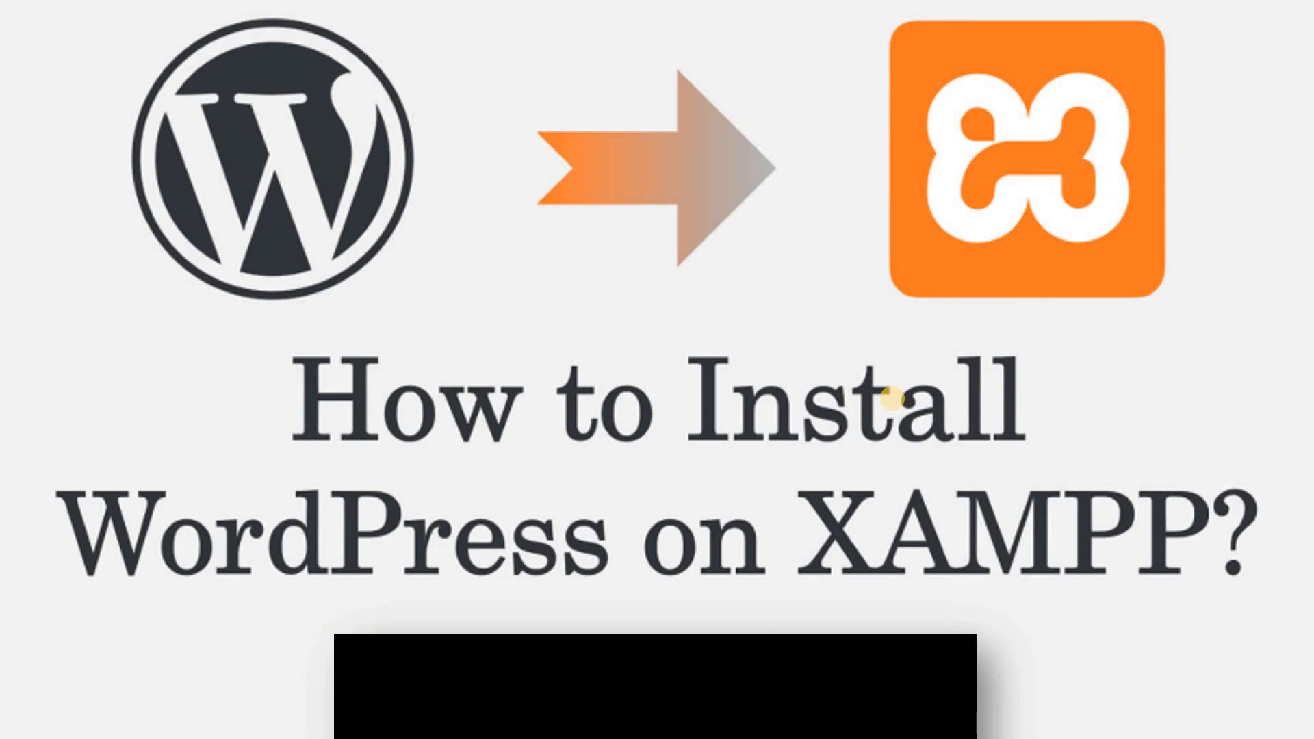
pyautogui.click(892, 398)
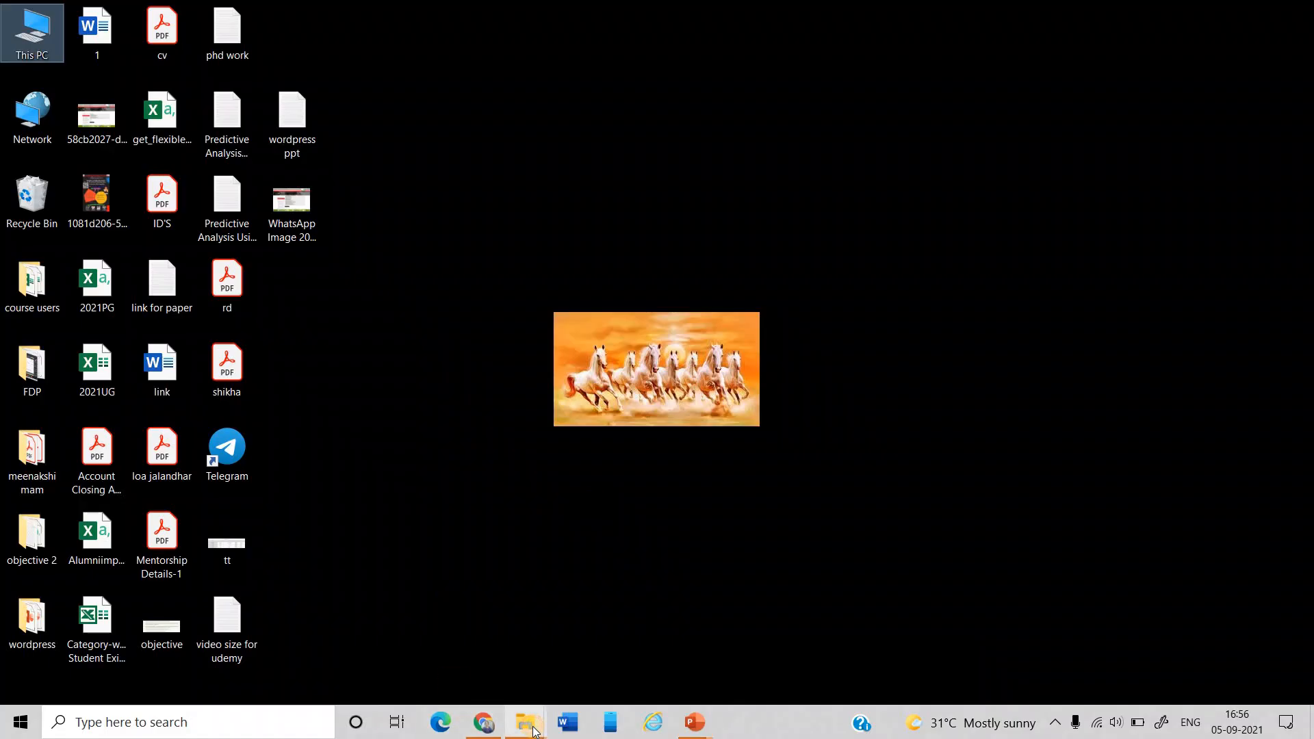
# Launch the xampp-windows-x64-8.0.5-0-VS16-installer from the softwares folder and minimise the folder window
pyautogui.click(534, 731)
pyautogui.click(507, 653)
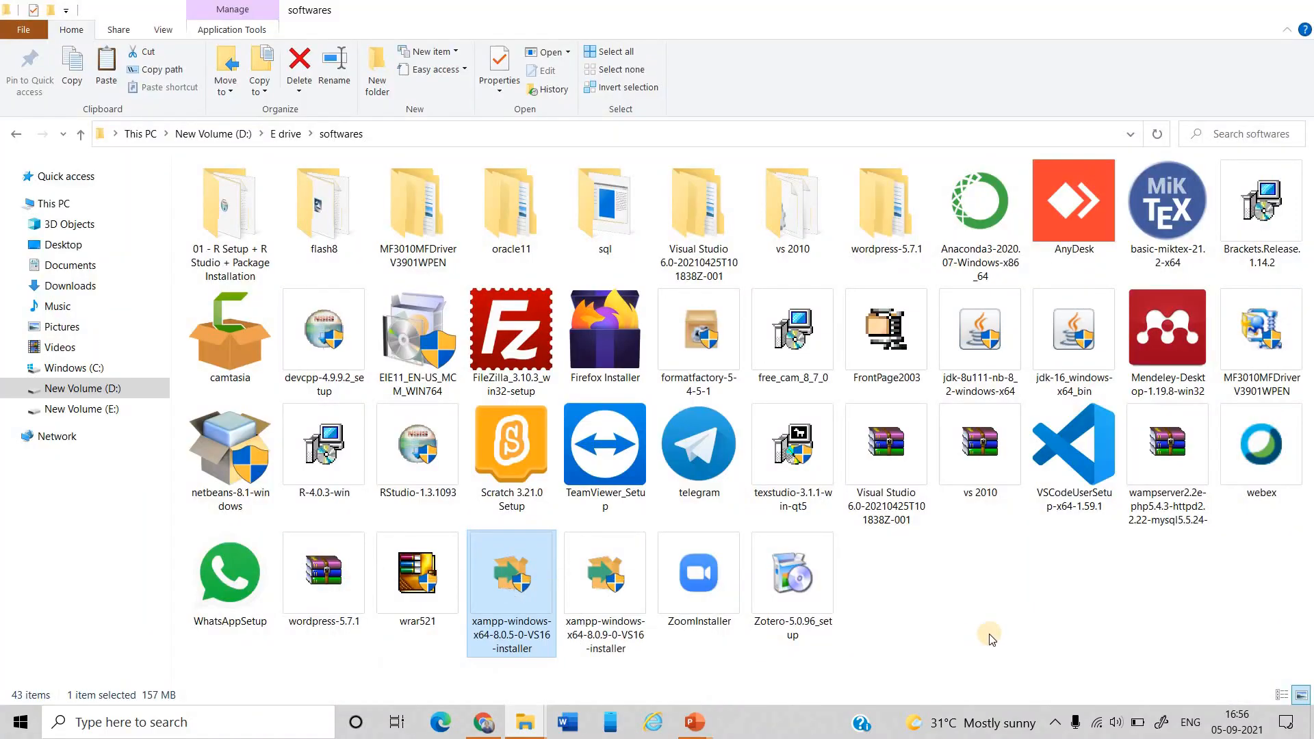
pyautogui.click(887, 589)
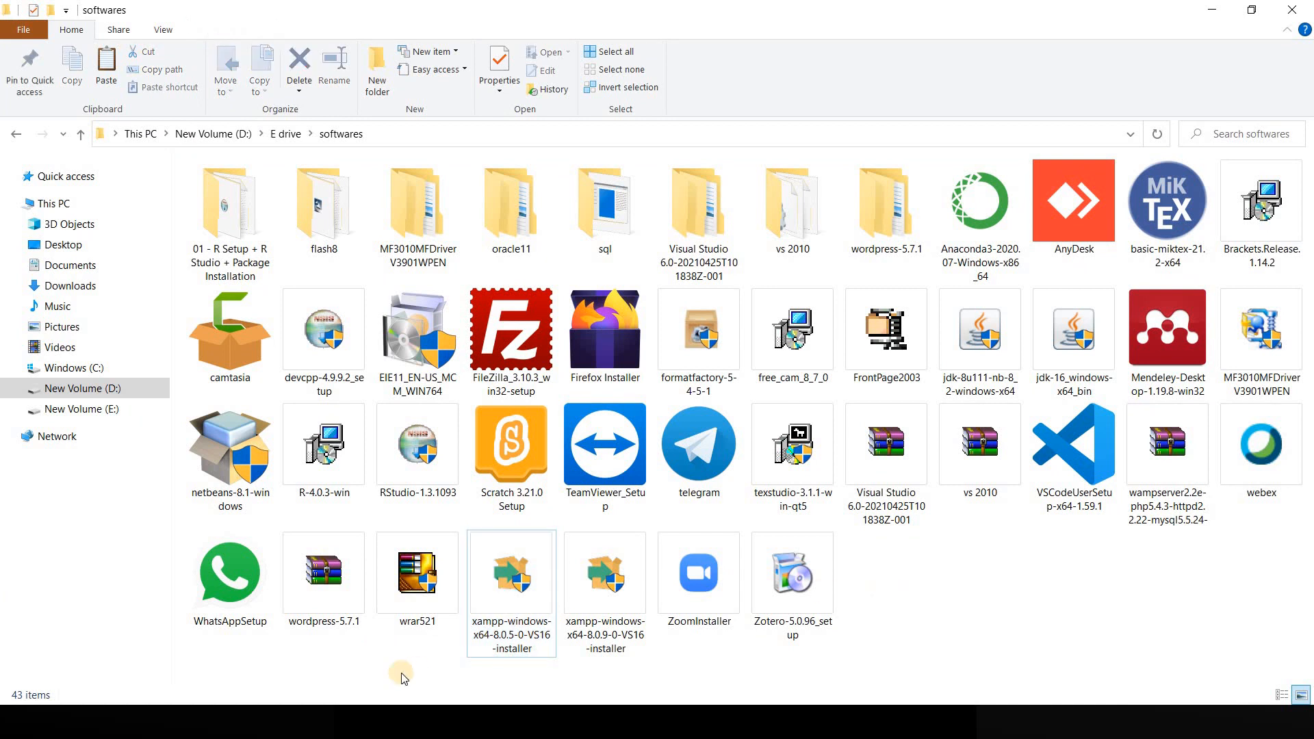
pyautogui.doubleClick(503, 619)
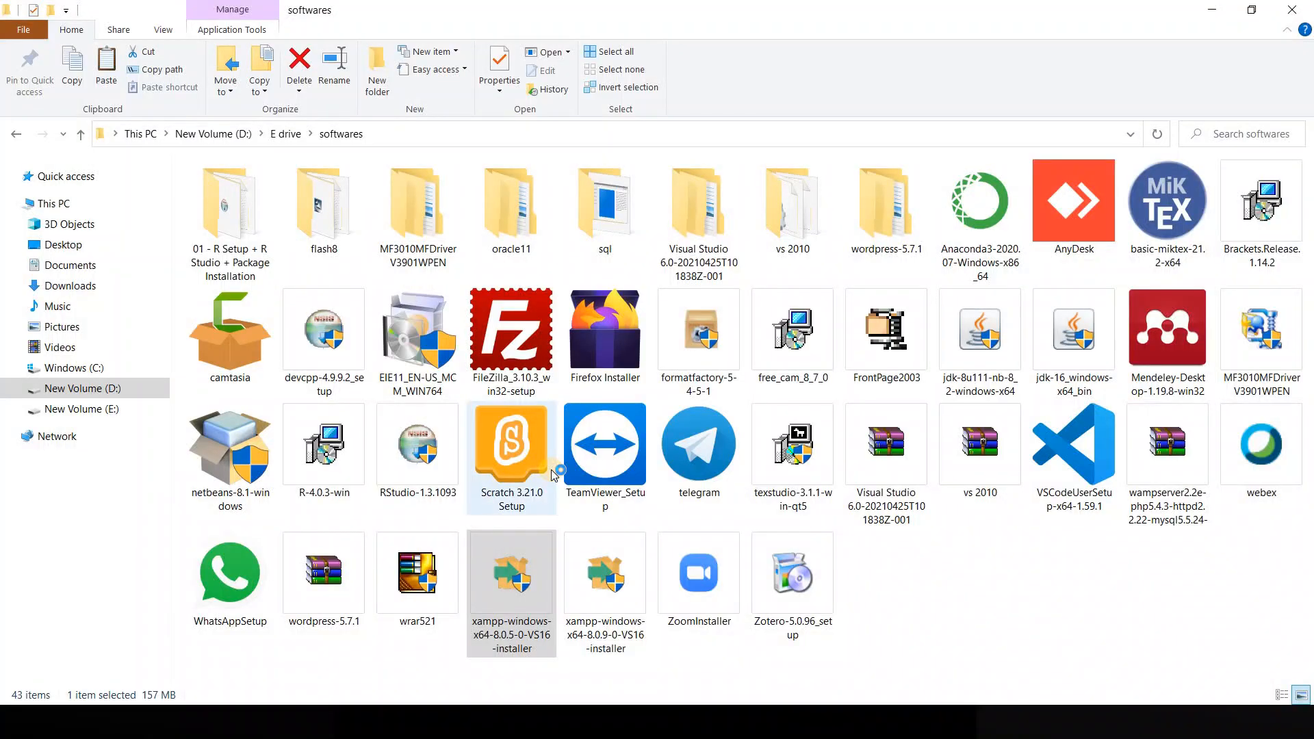
pyautogui.click(1211, 10)
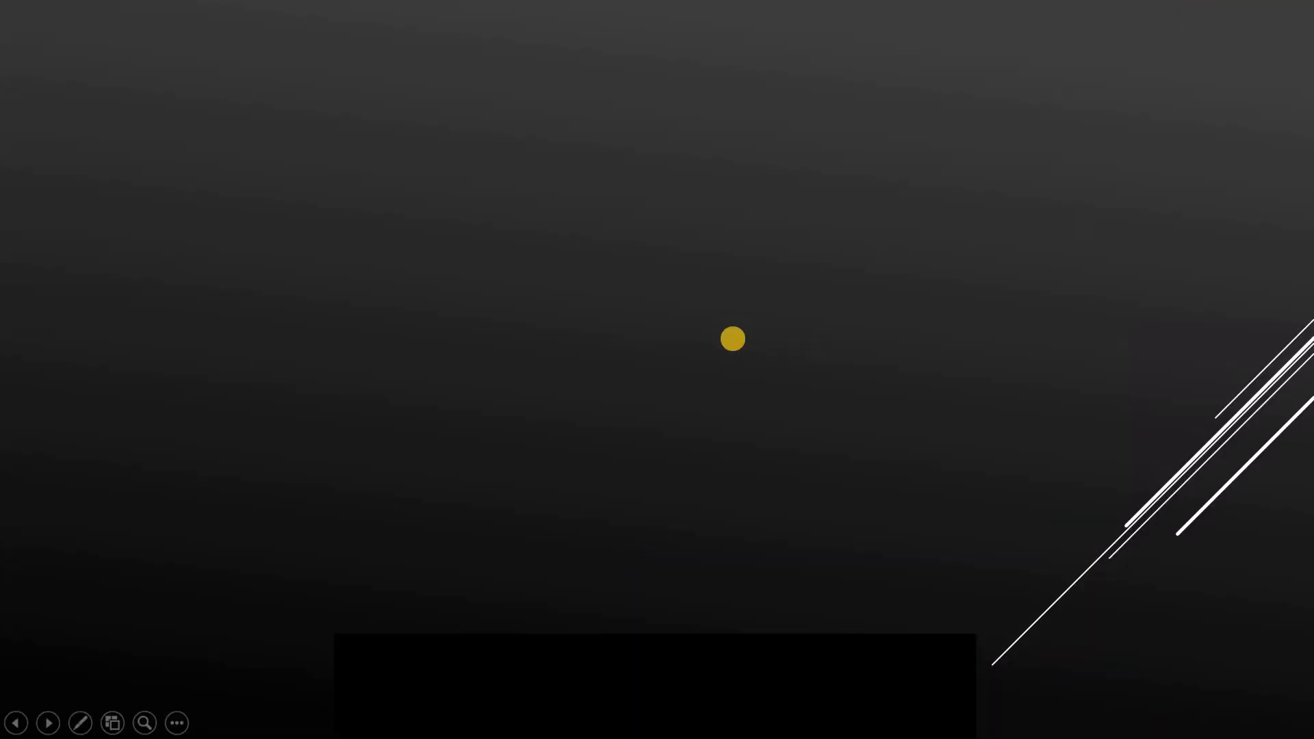
# Bring the XAMPP setup forward, agree to continue despite the running antivirus, and acknowledge the User Account Control warning
pyautogui.click(733, 339)
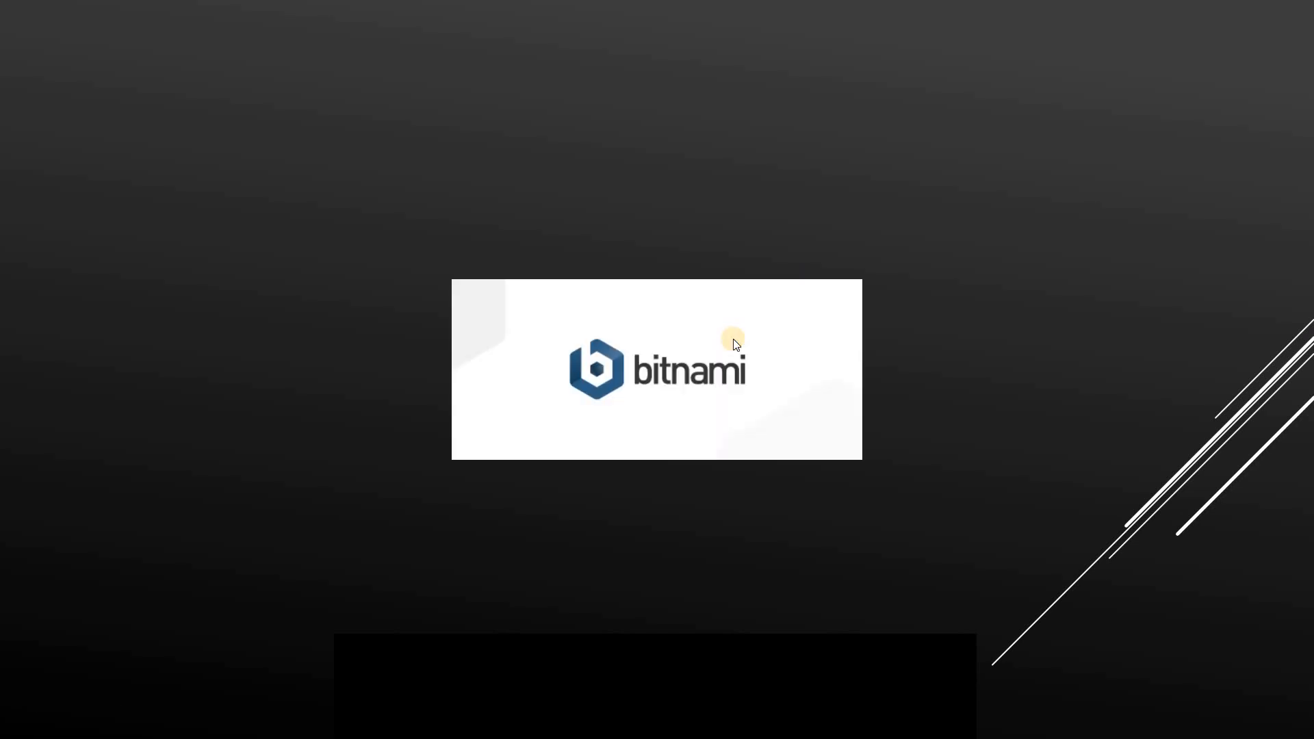
pyautogui.click(732, 338)
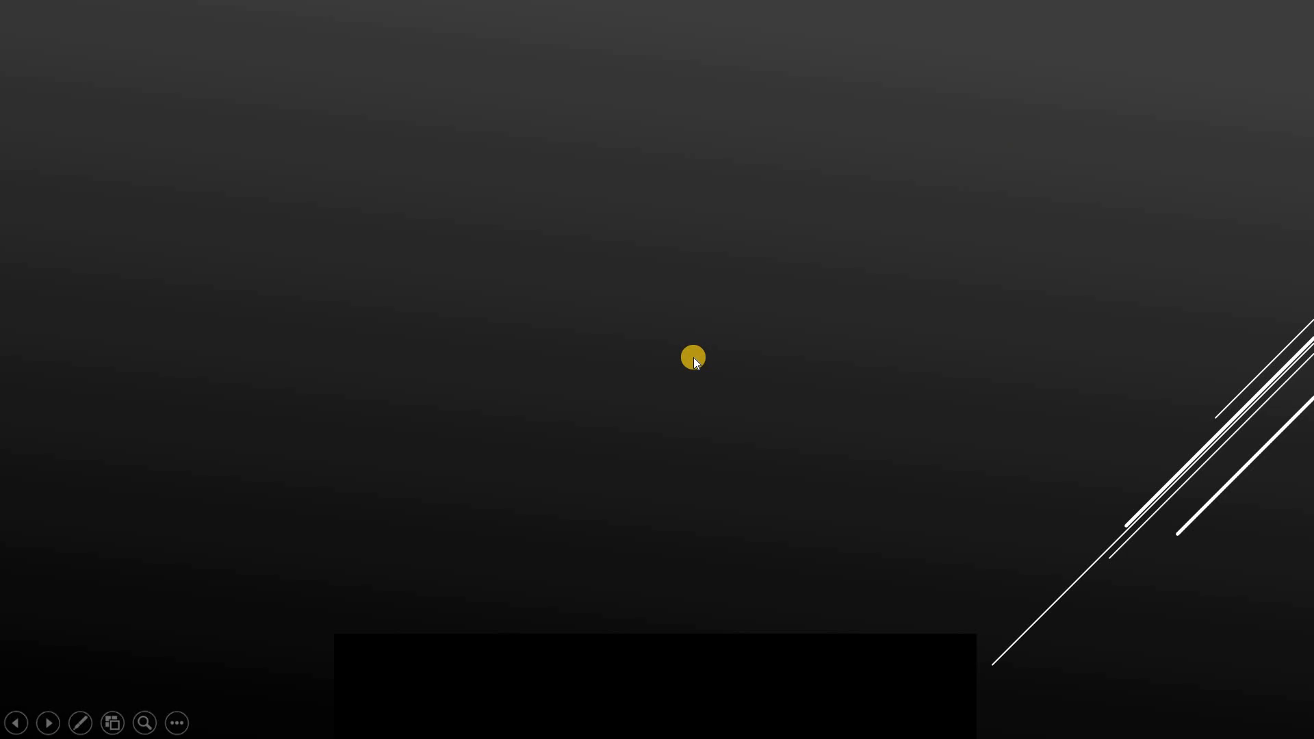
pyautogui.press('super+d')
pyautogui.click(727, 726)
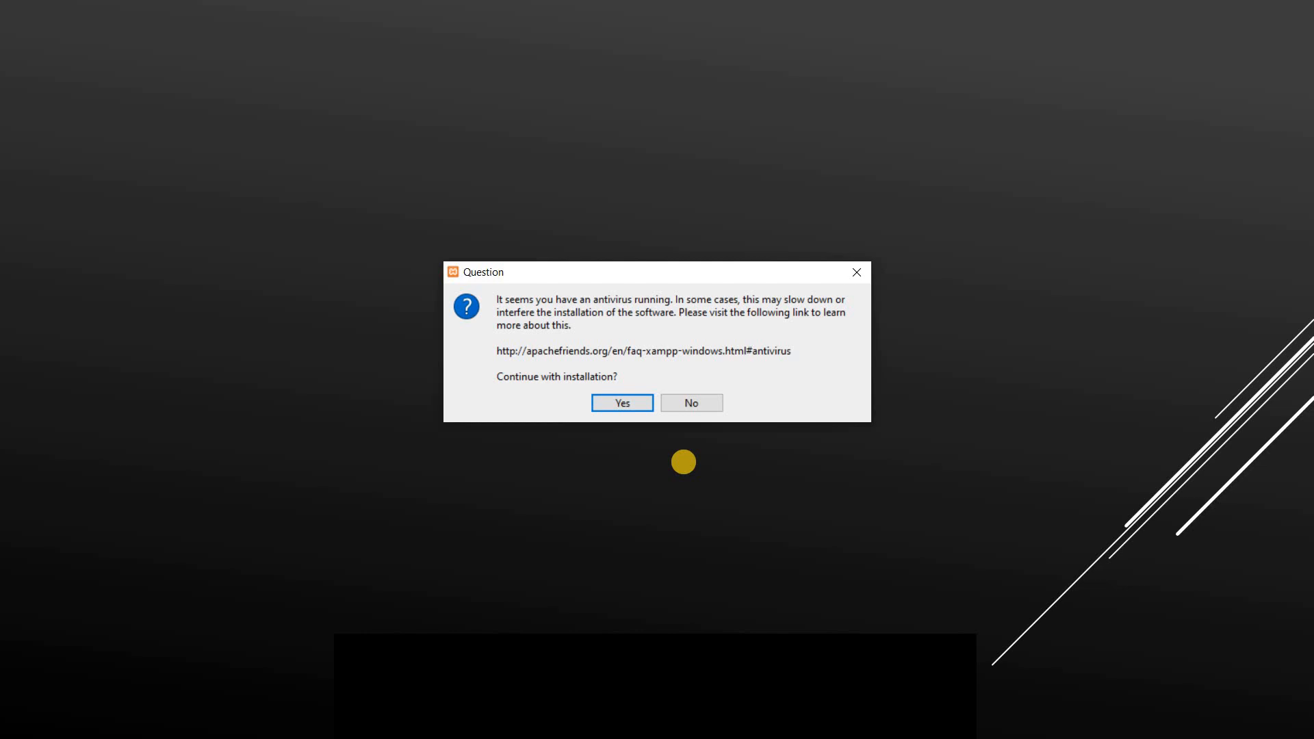
pyautogui.click(621, 401)
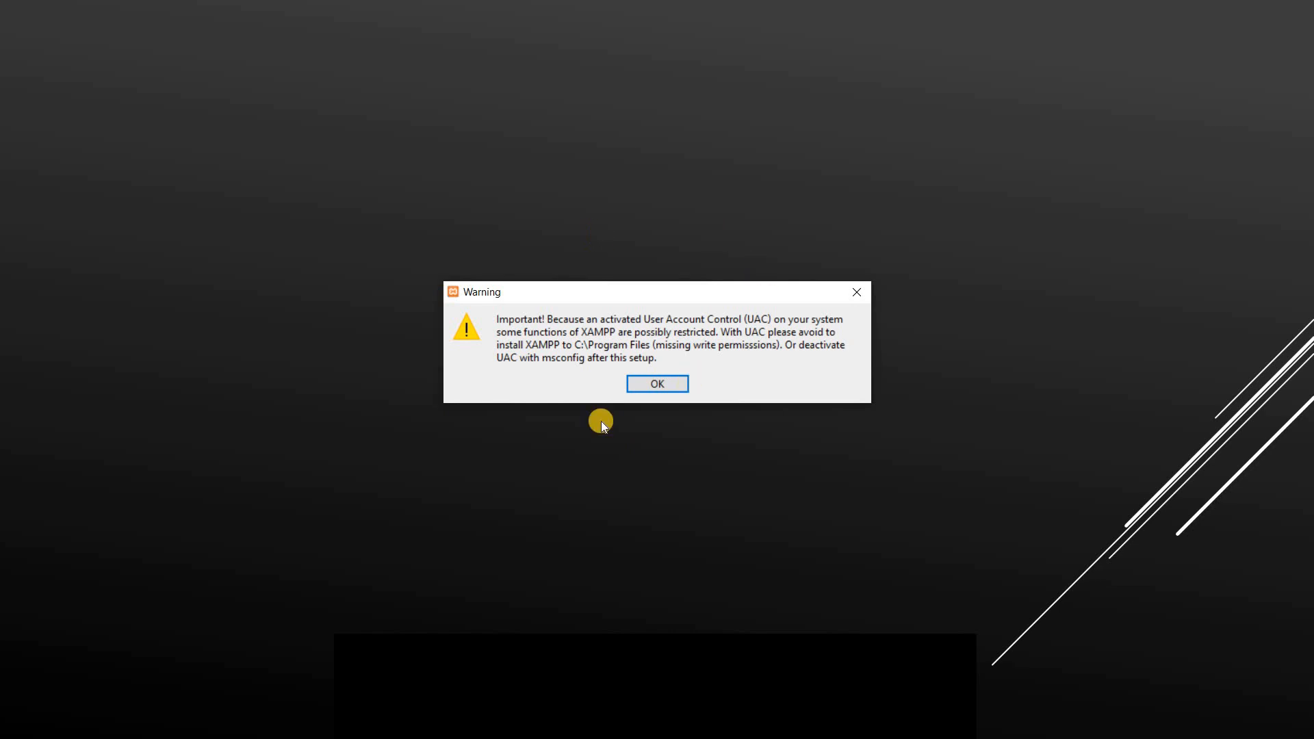
pyautogui.click(662, 386)
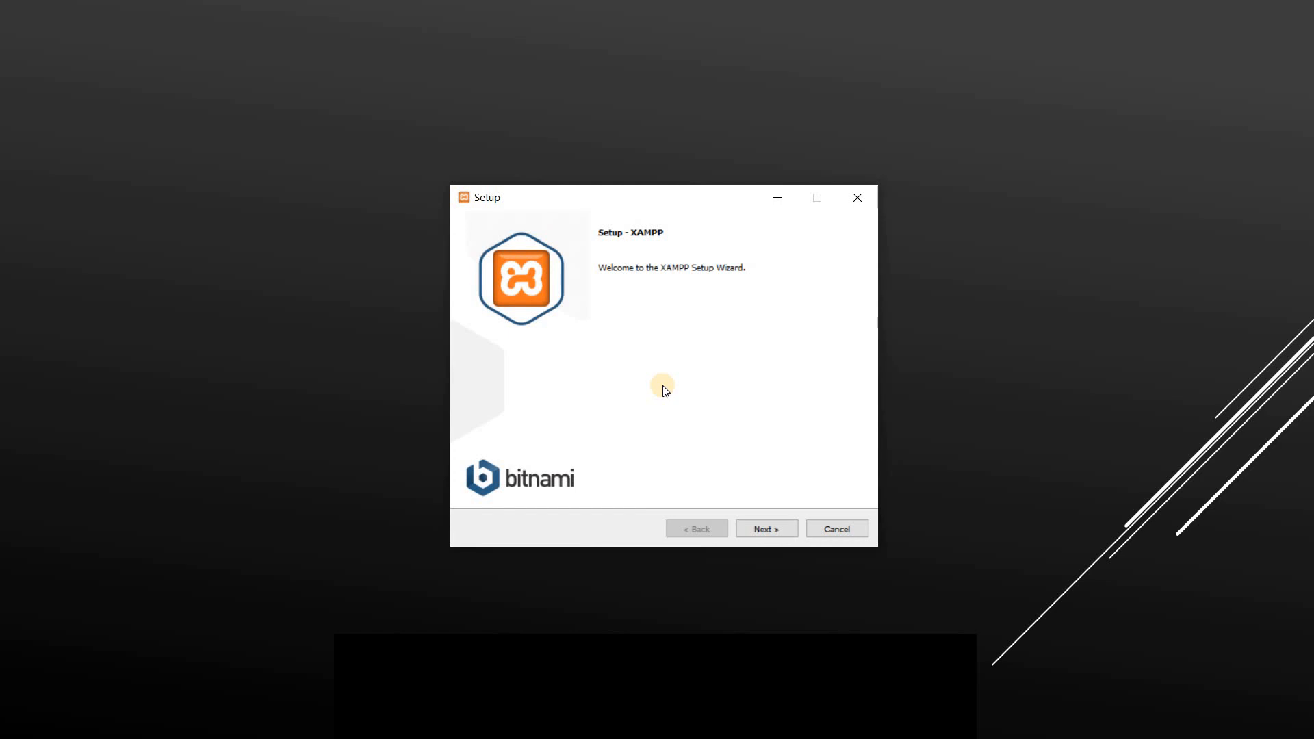
# Proceed through the XAMPP setup wizard with all components selected and C:\xampp as the installation folder, up to the Bitnami page
pyautogui.click(765, 530)
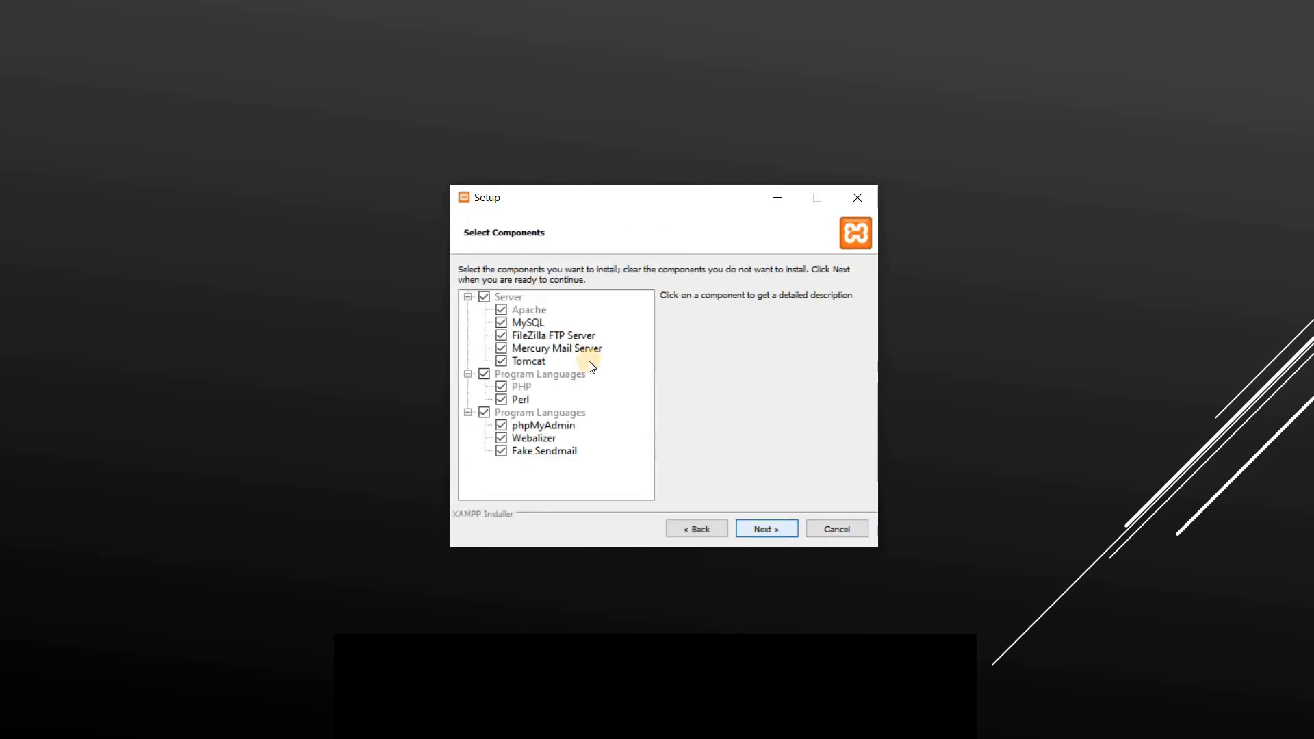
pyautogui.click(777, 529)
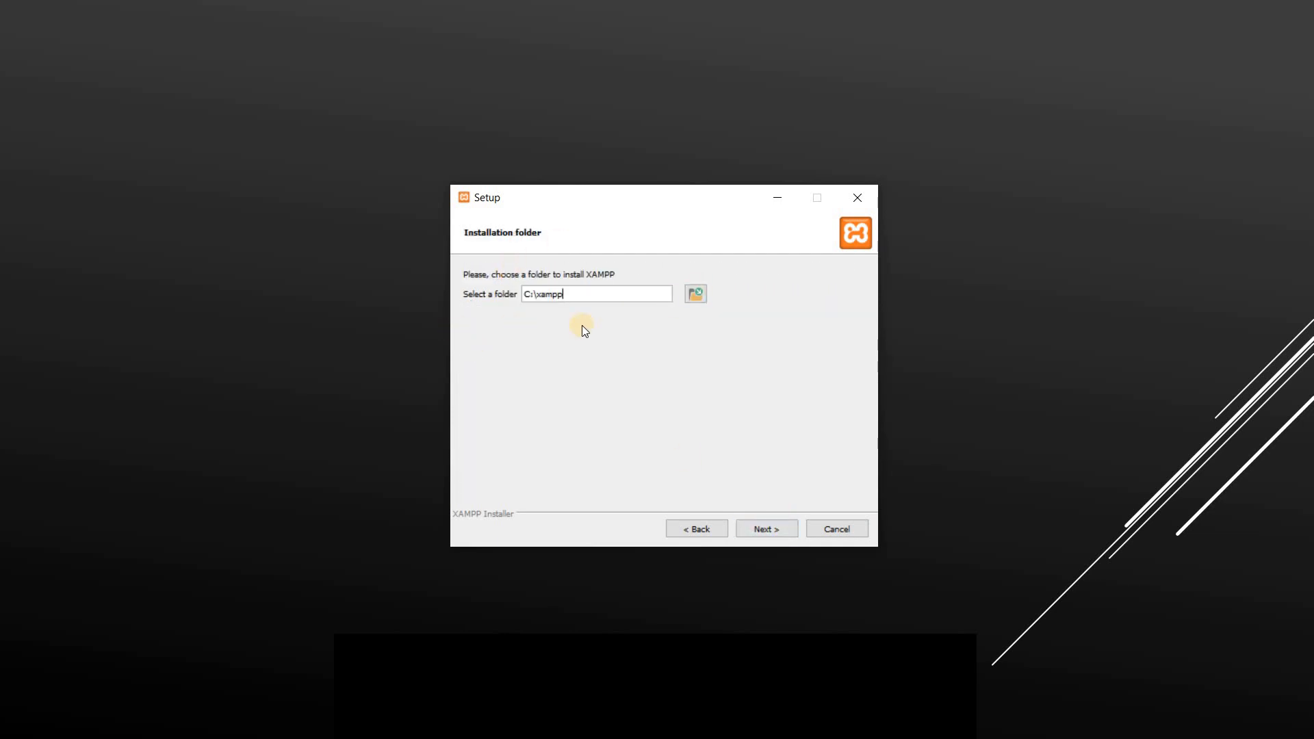
pyautogui.click(768, 531)
pyautogui.click(766, 530)
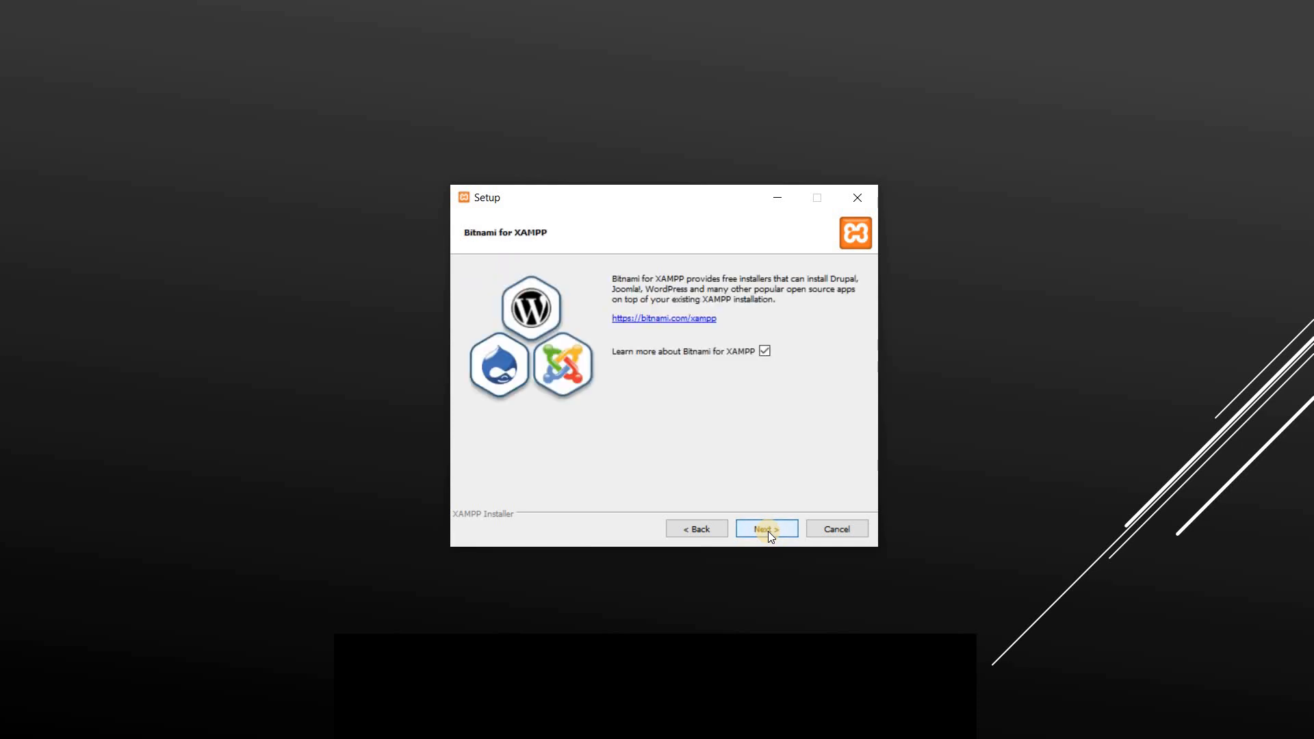
# Keep the Bitnami learn-more option, install XAMPP, and finish the setup with the Control Panel set to start
pyautogui.click(768, 531)
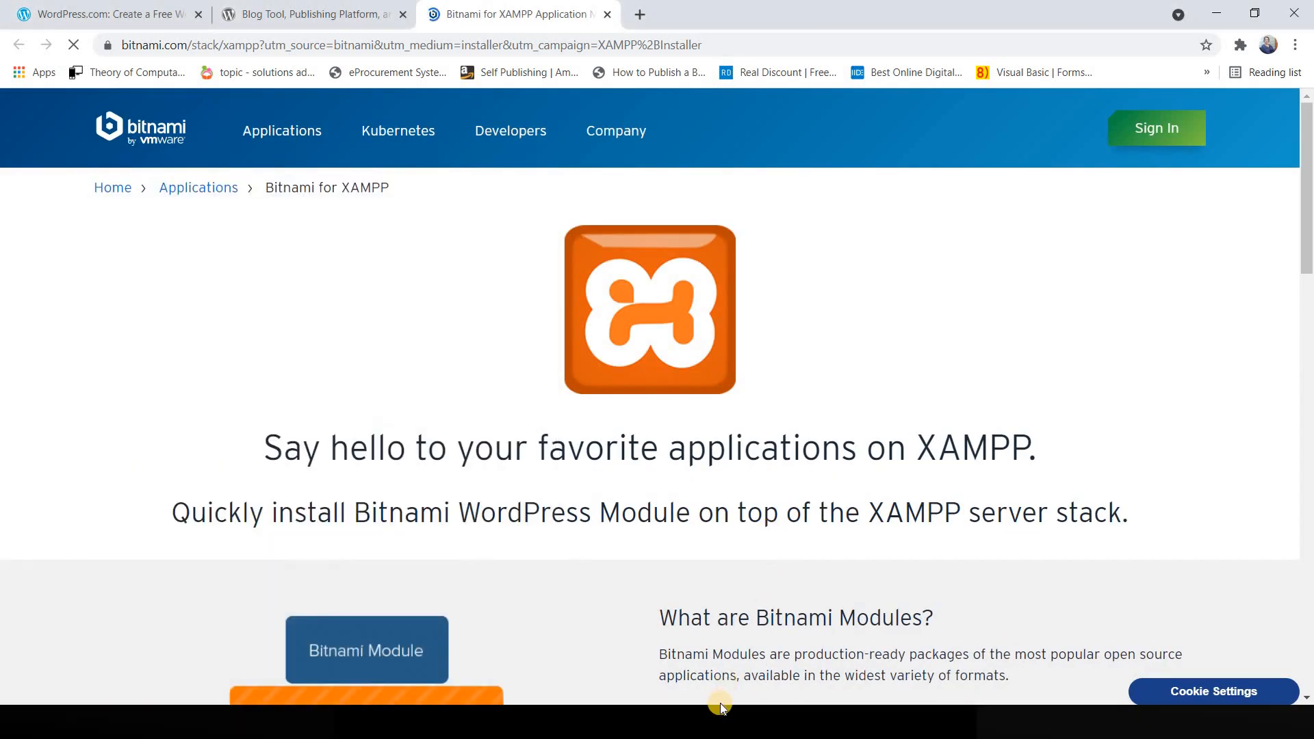
pyautogui.click(734, 724)
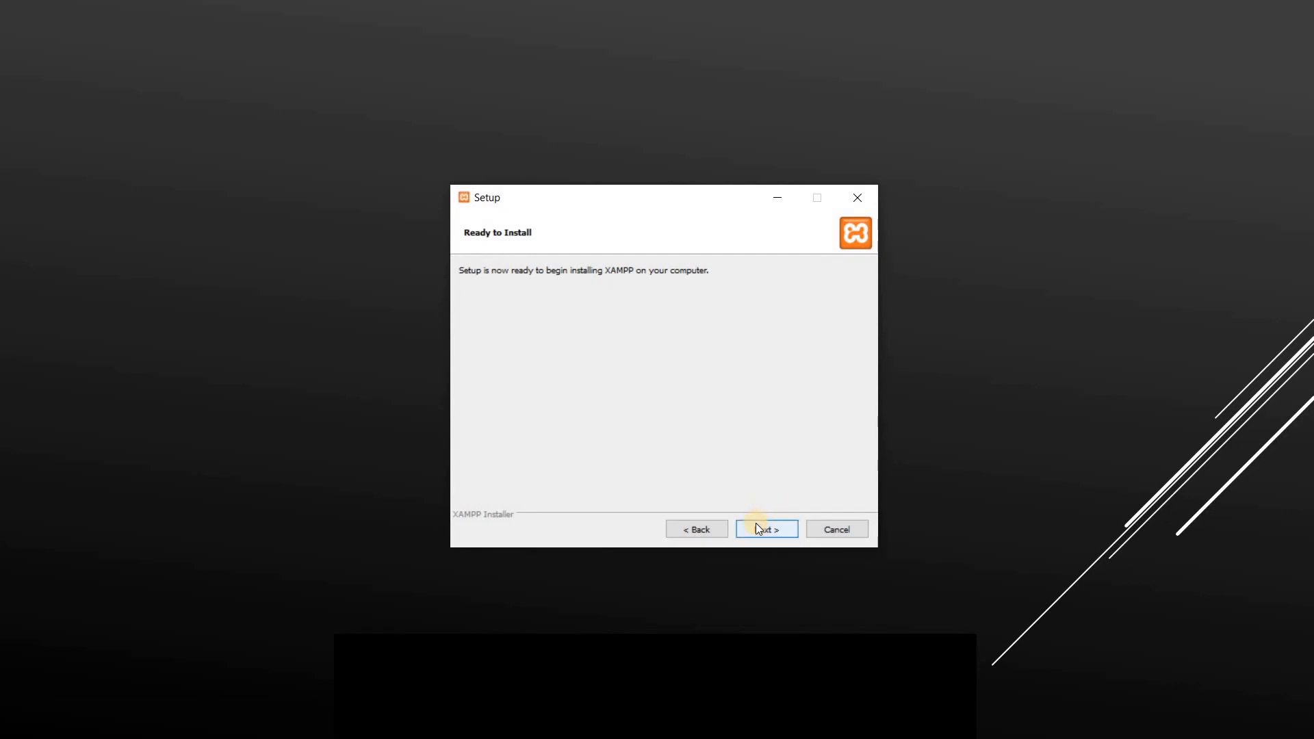
pyautogui.click(756, 526)
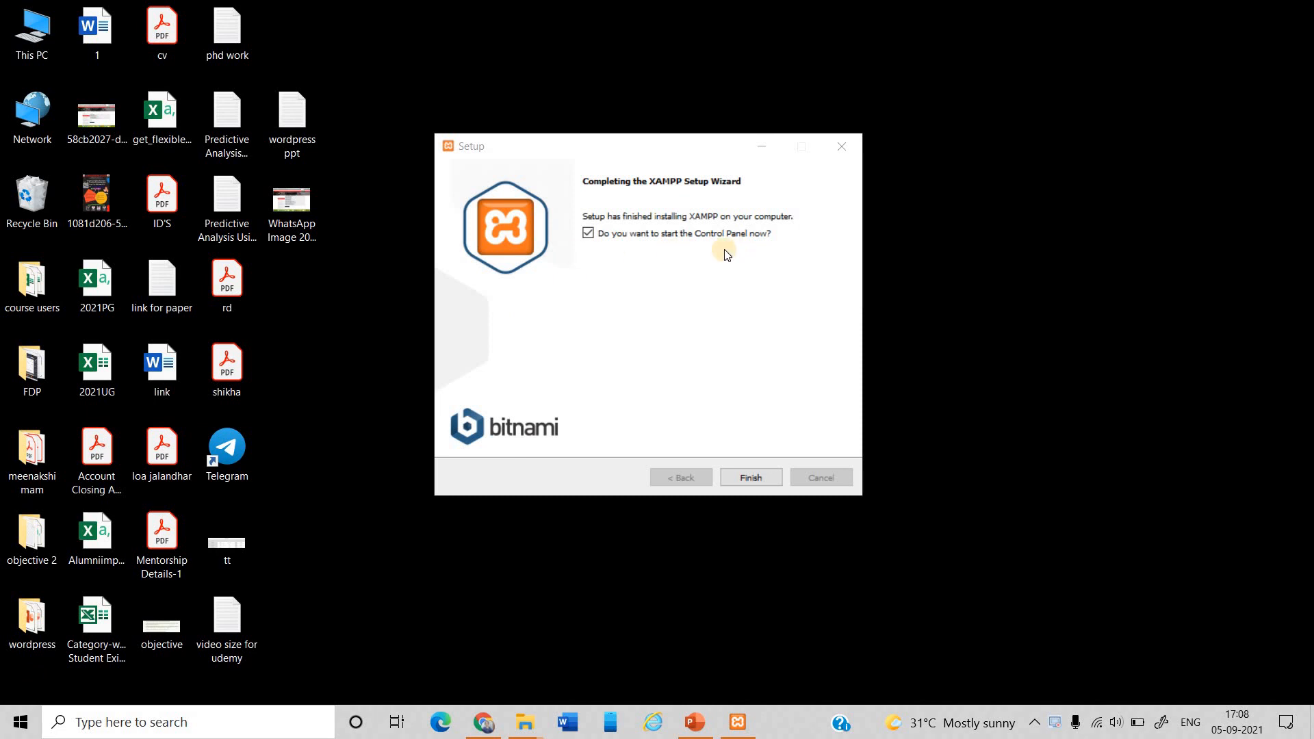
pyautogui.click(749, 479)
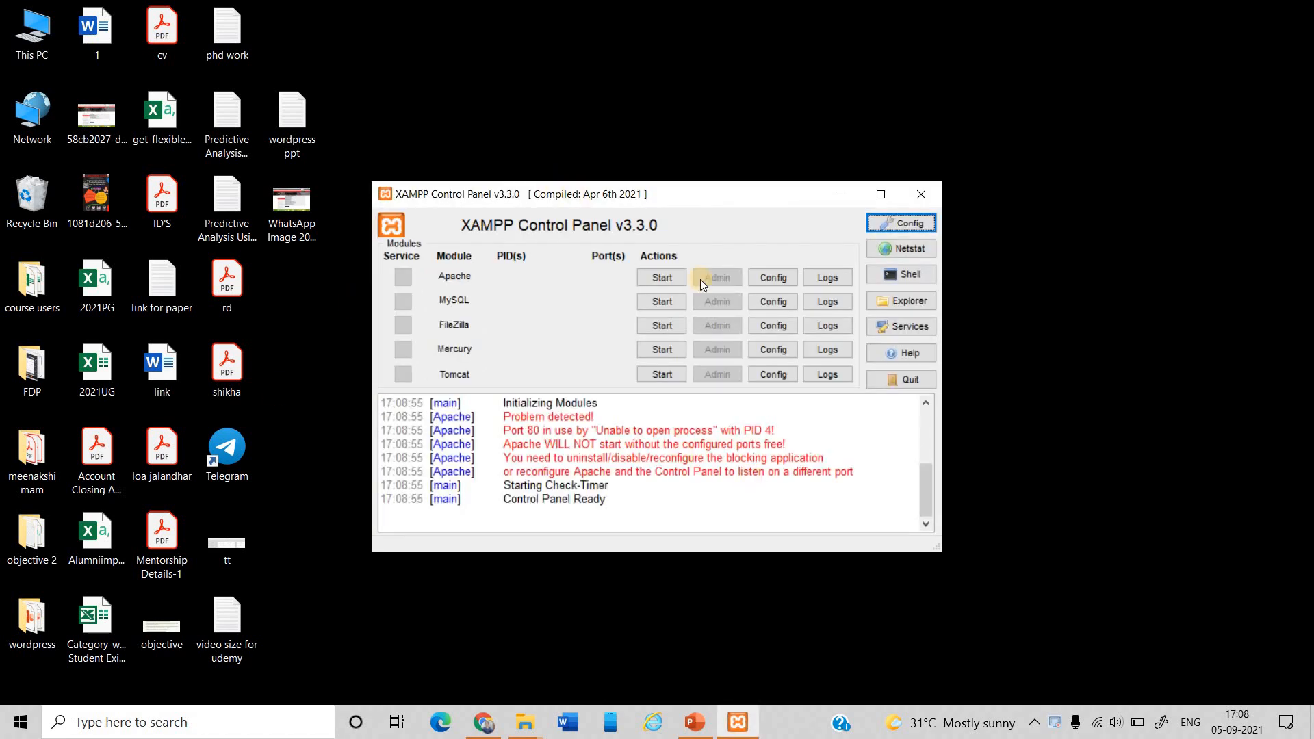
# Start the MySQL module and try to start the Apache module in the XAMPP Control Panel
pyautogui.click(657, 279)
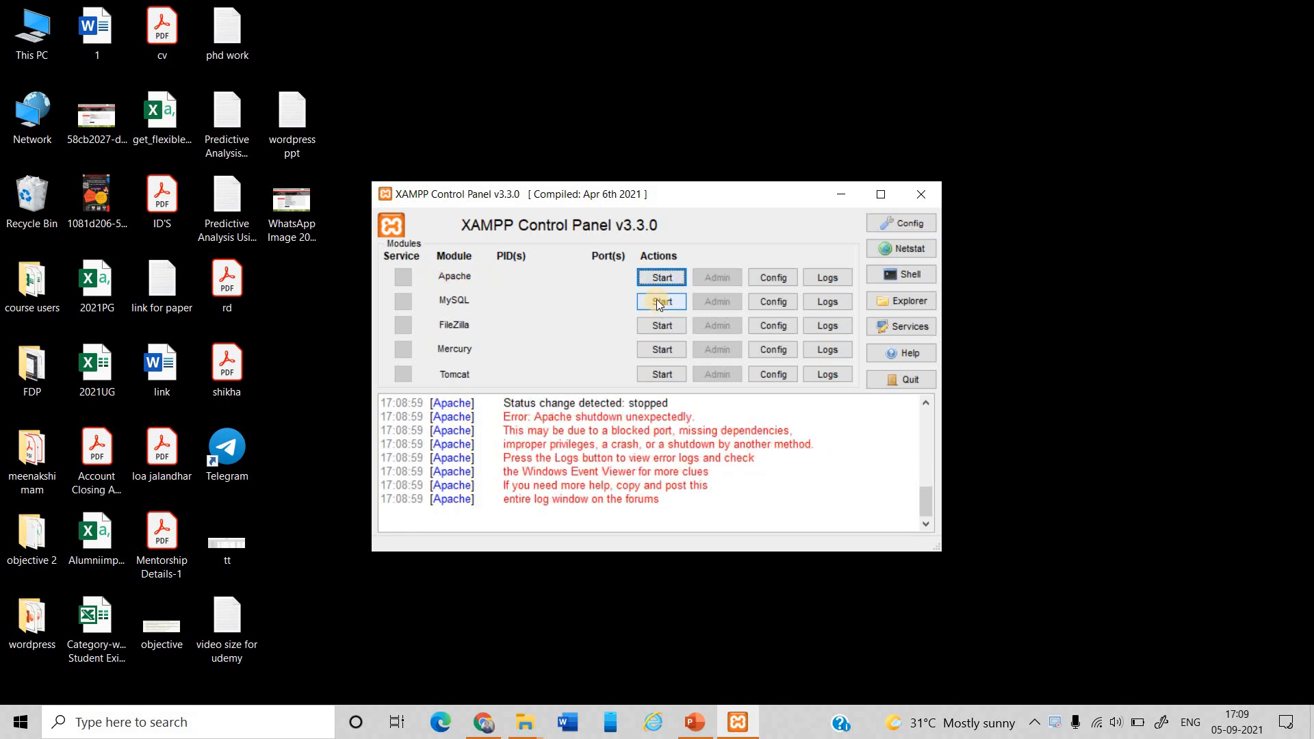
pyautogui.click(658, 302)
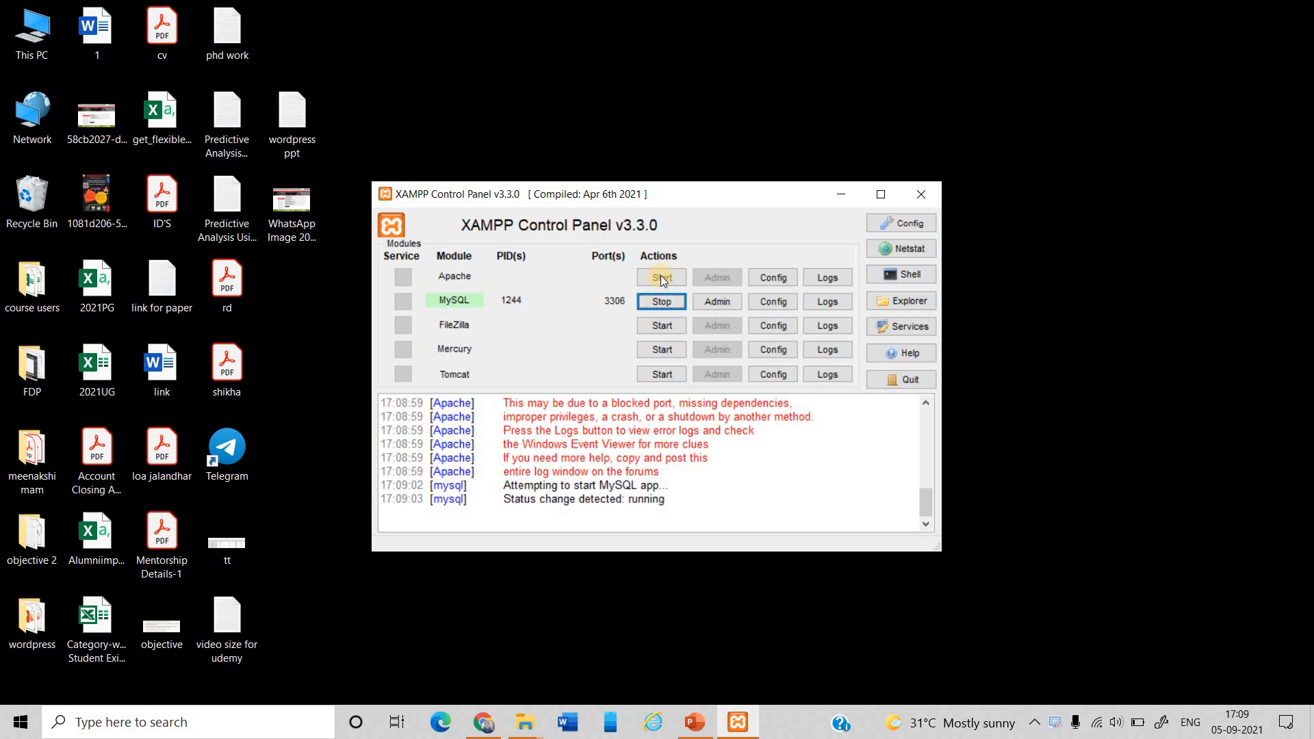
pyautogui.click(662, 277)
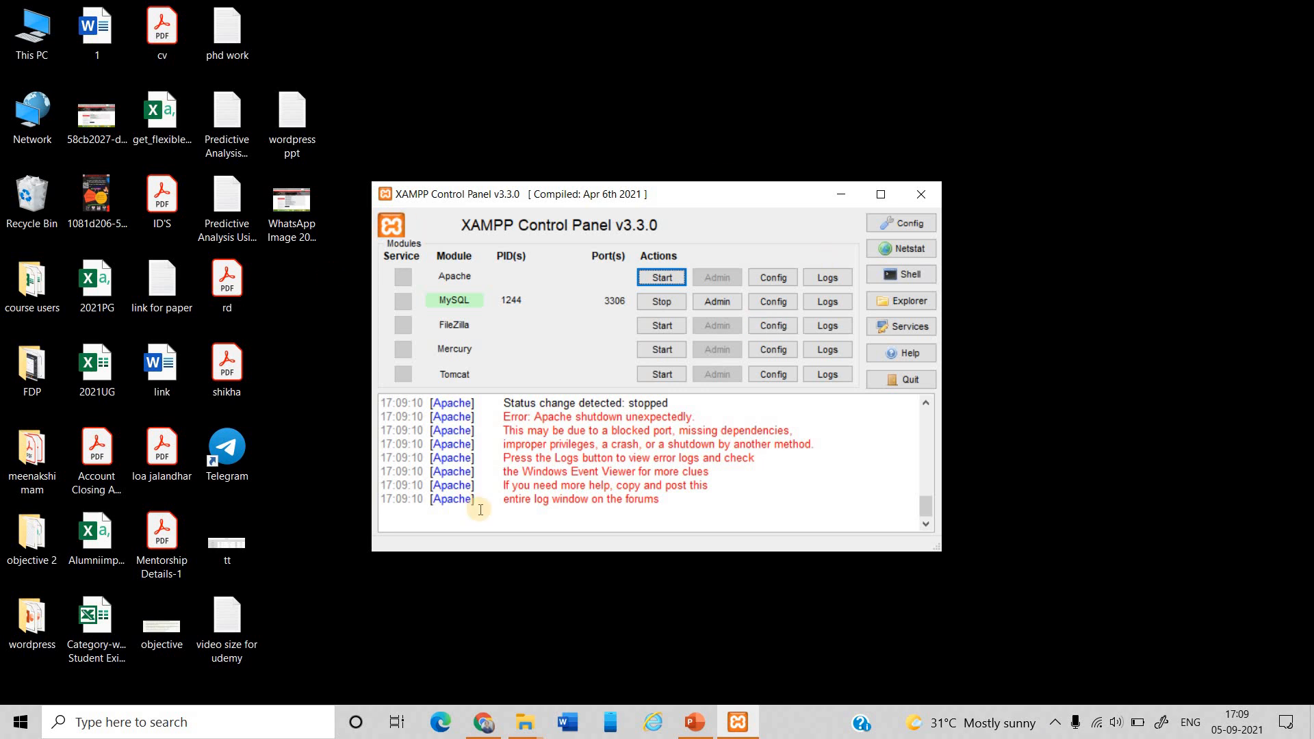
# Open Apache's httpd.conf configuration file from the XAMPP Control Panel and maximise its window
pyautogui.click(778, 279)
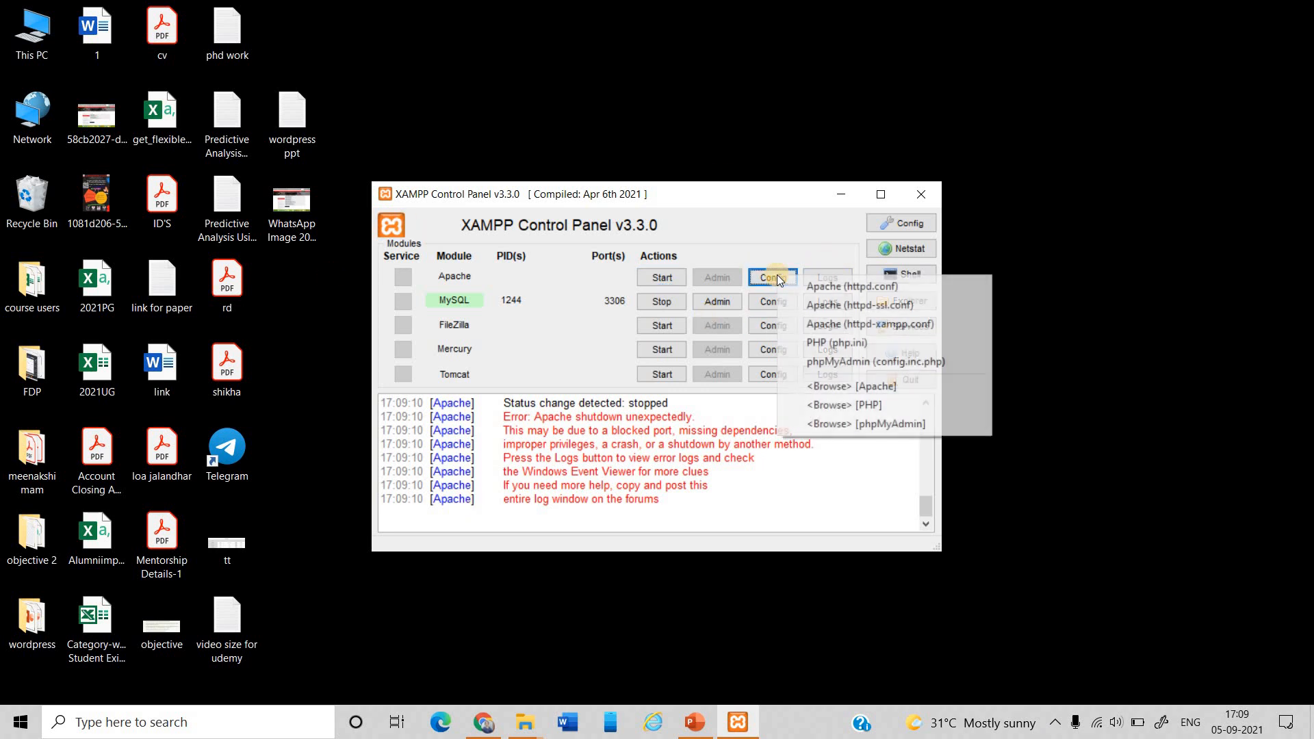
pyautogui.click(861, 295)
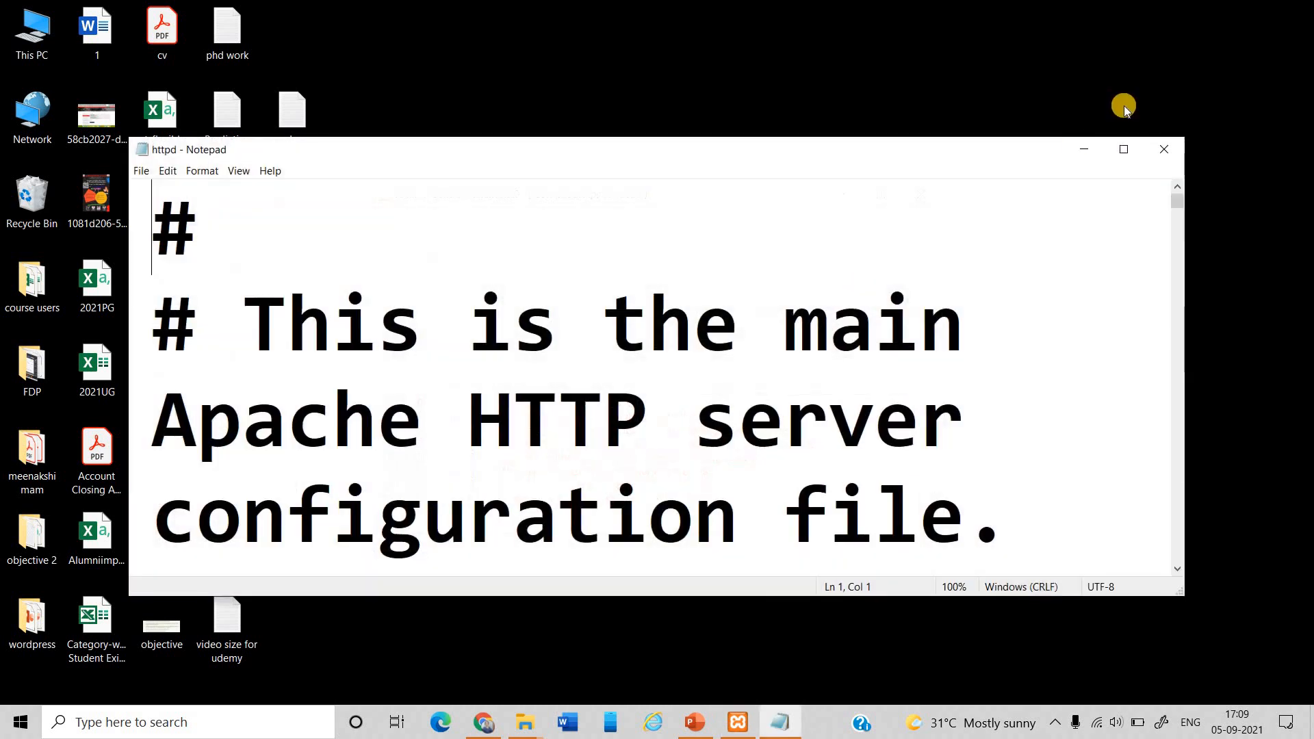
pyautogui.click(1123, 149)
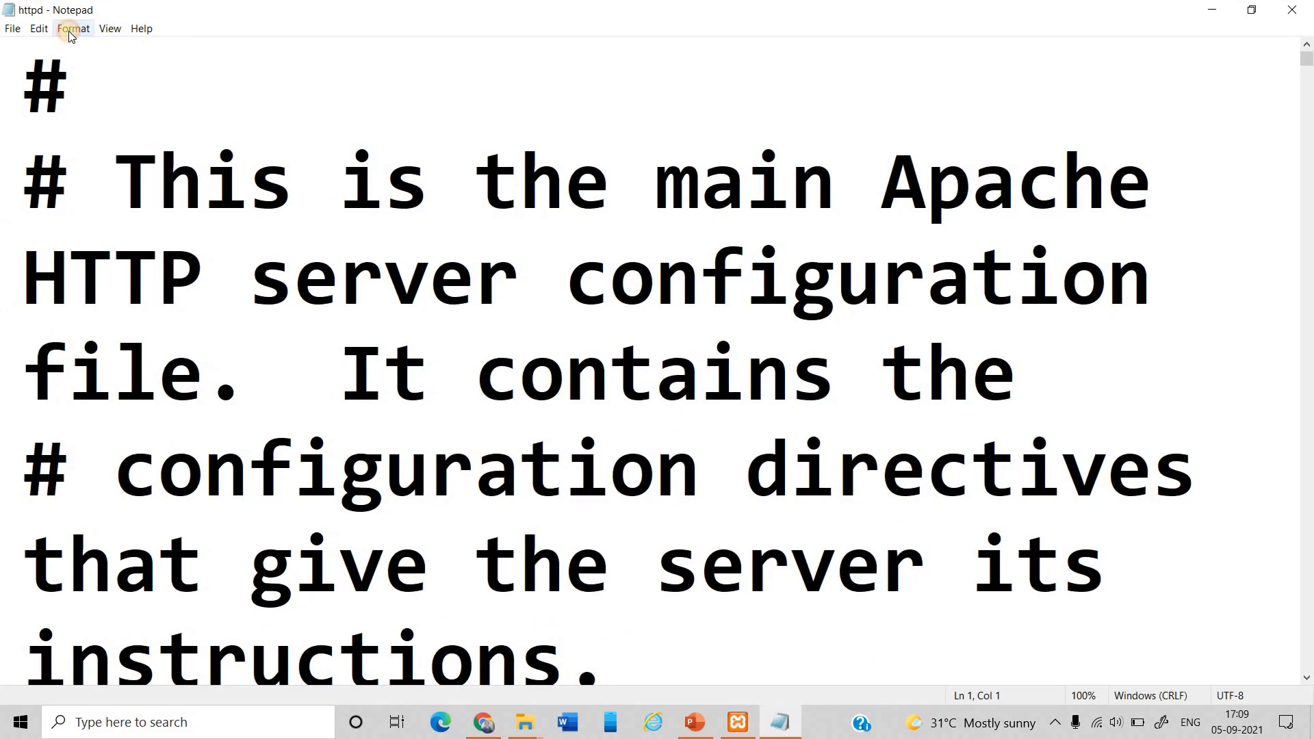
# Set the Notepad font size to 22 for reading the configuration file
pyautogui.click(69, 31)
pyautogui.click(88, 63)
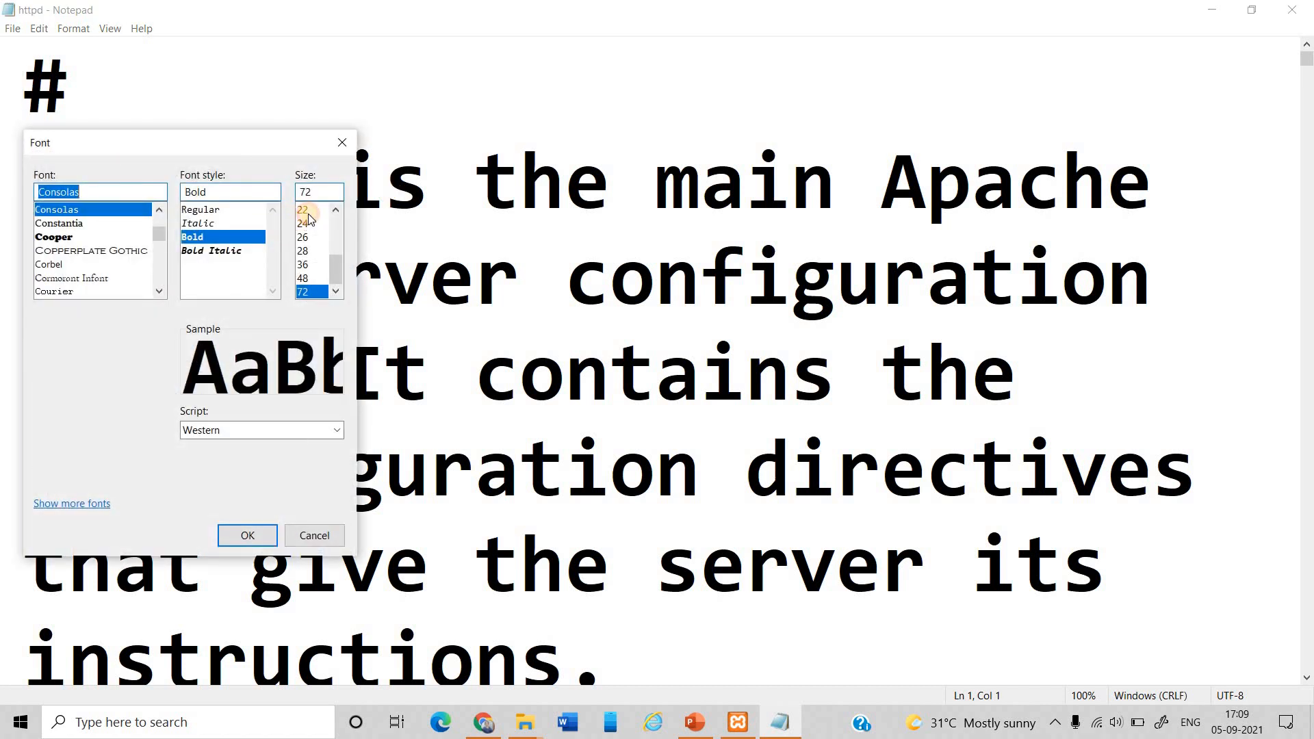
pyautogui.click(306, 211)
pyautogui.click(246, 536)
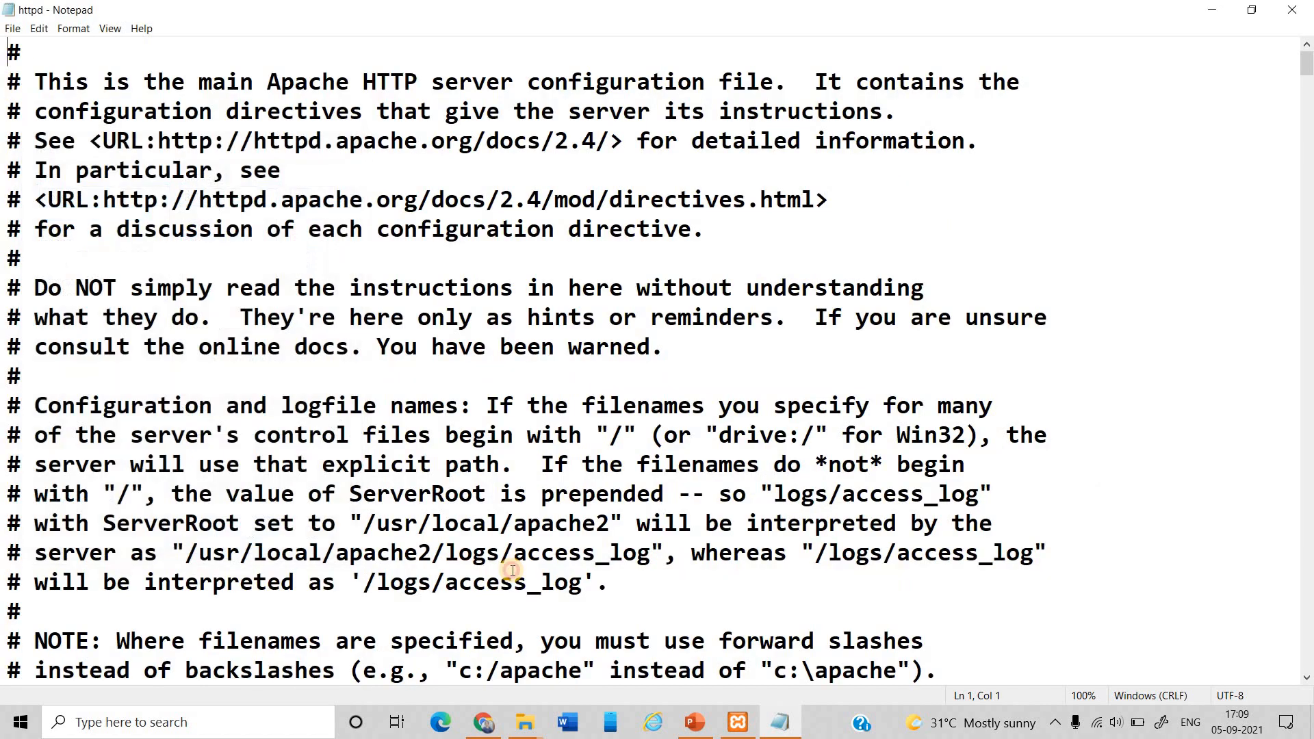
# Change the active Listen directive in httpd.conf to port 8080, then save and close the file
pyautogui.click(513, 570)
pyautogui.press('pagedown')
pyautogui.press('pagedown')
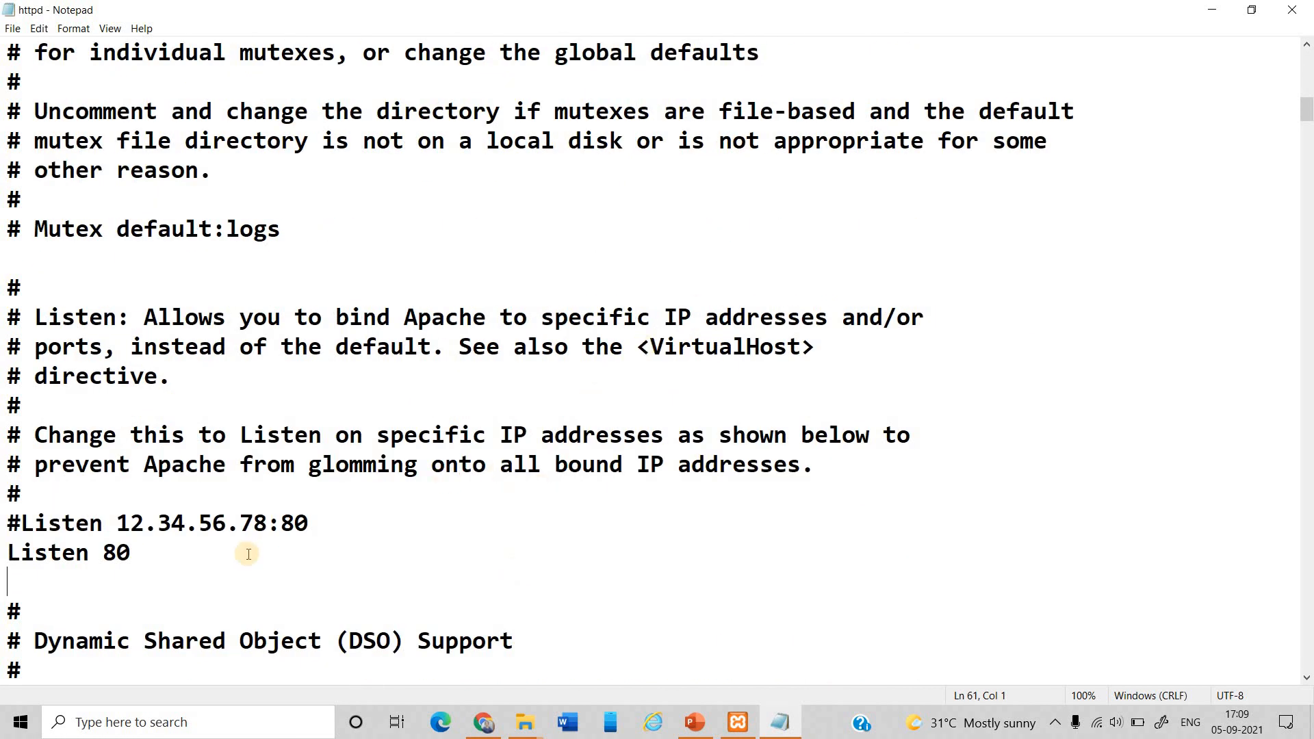
pyautogui.click(306, 524)
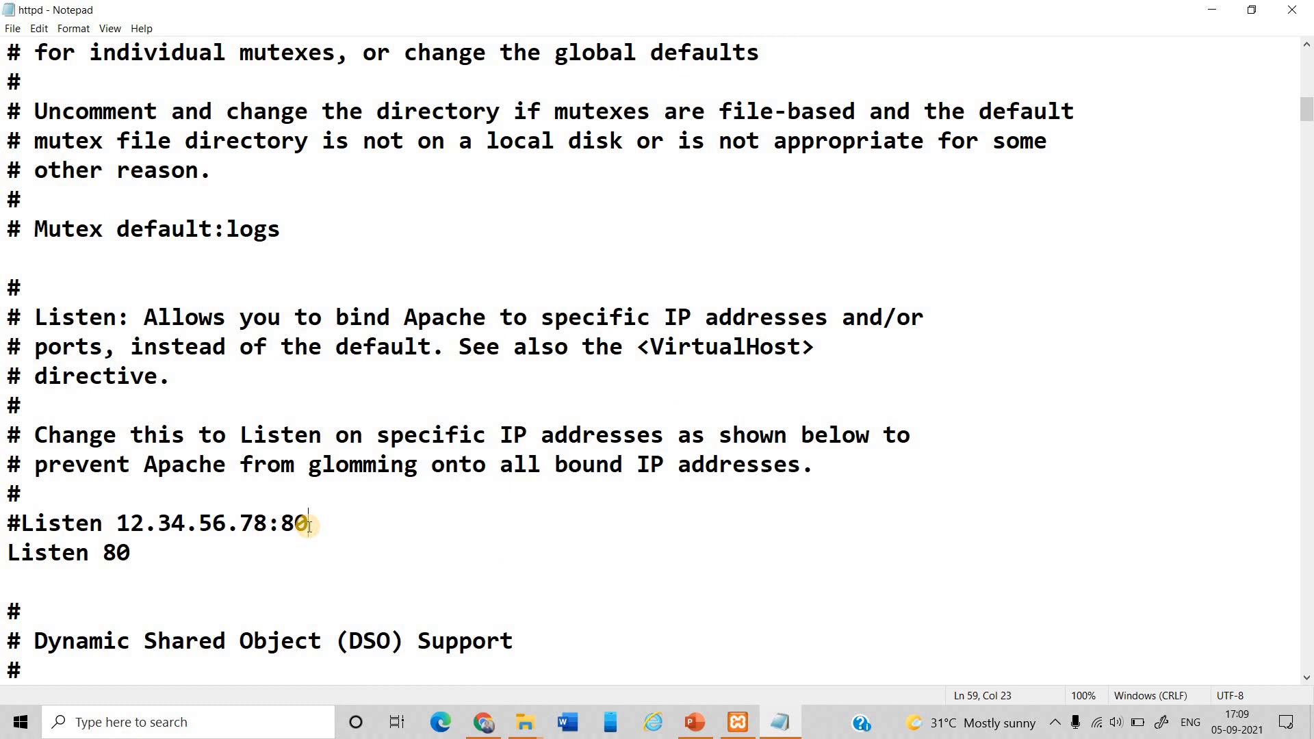
pyautogui.click(131, 553)
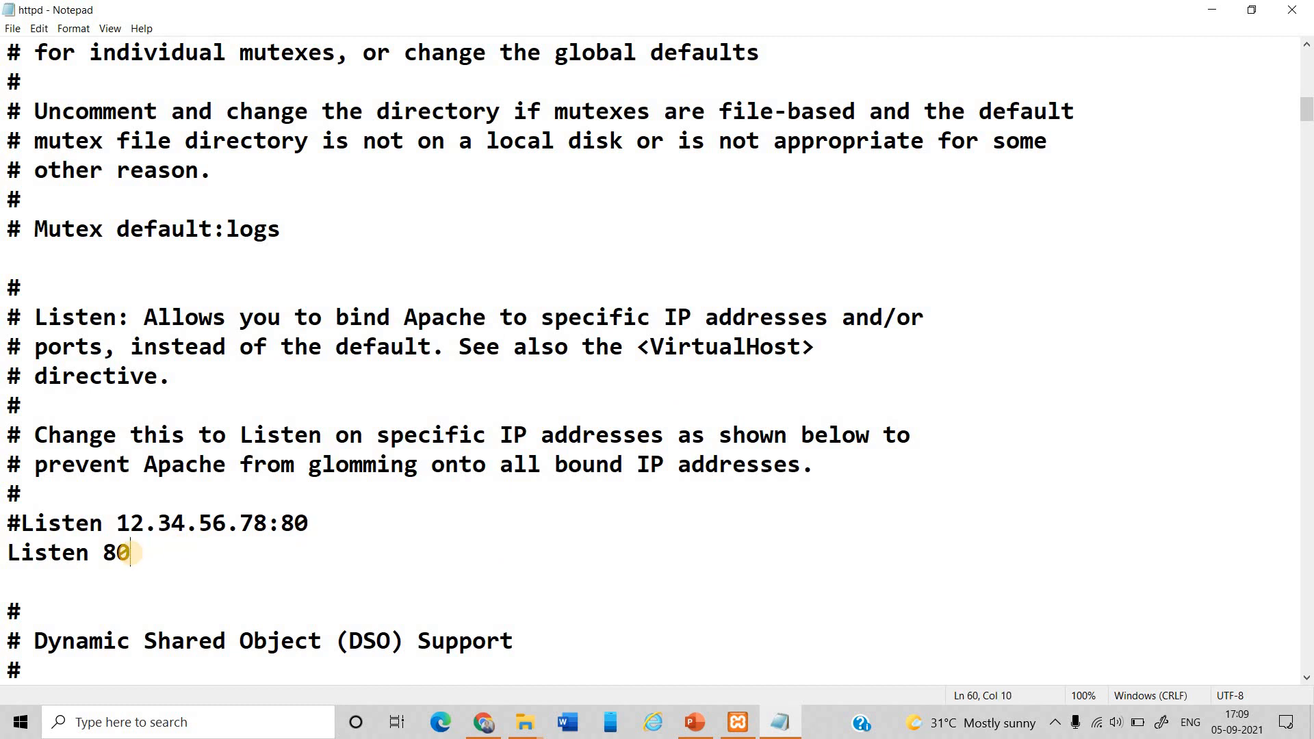
pyautogui.write('80')
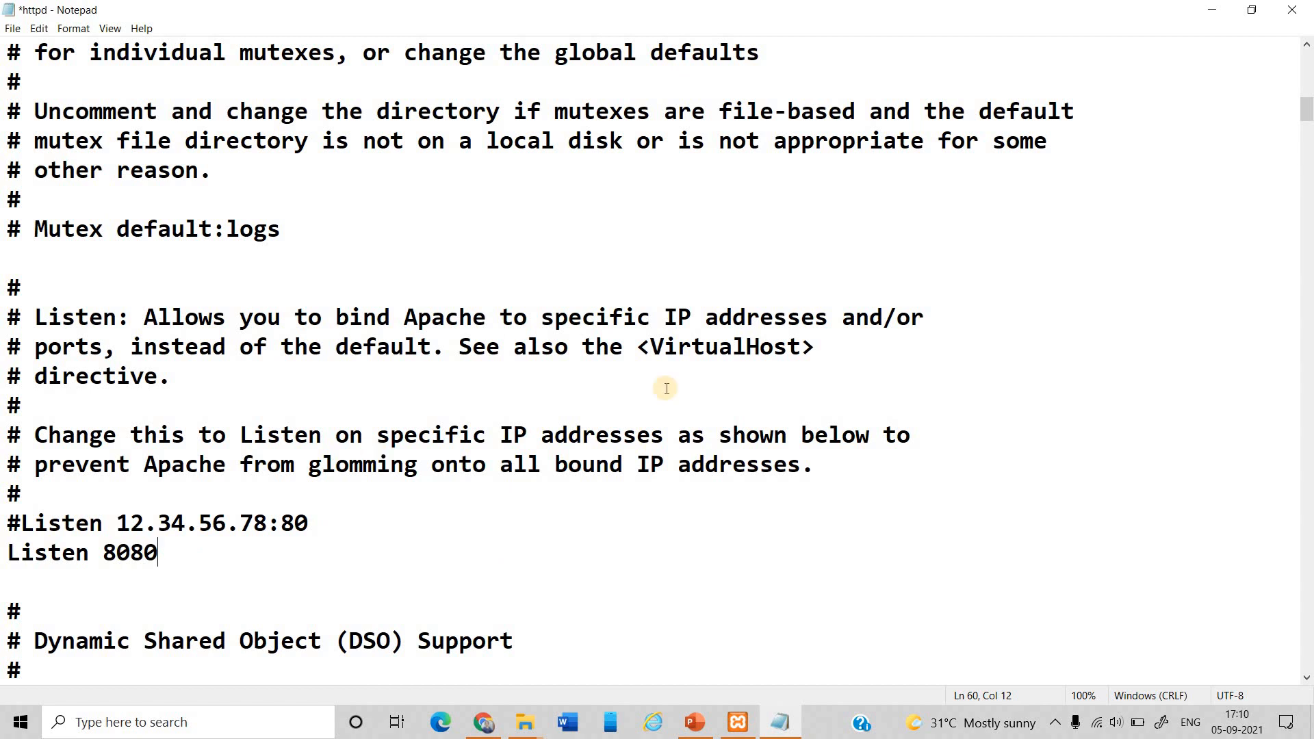
pyautogui.hotkey('ctrl', 's')
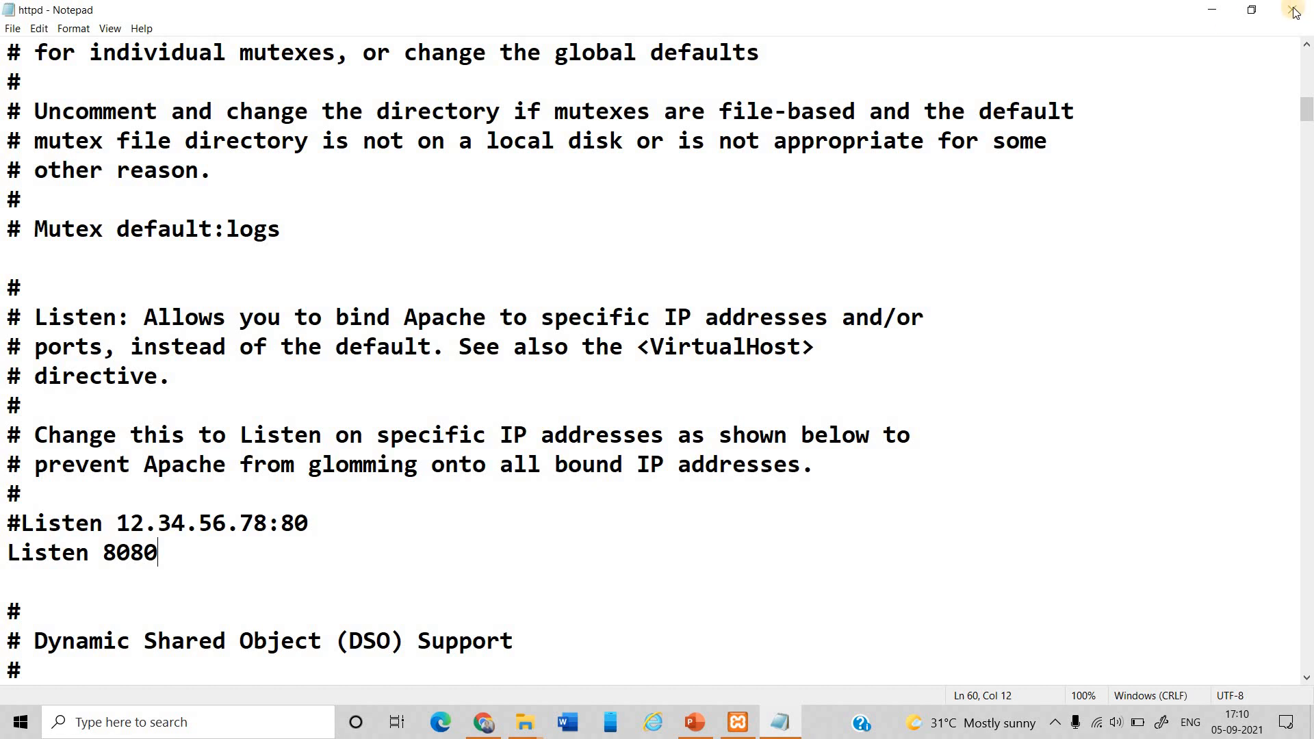
pyautogui.click(1291, 9)
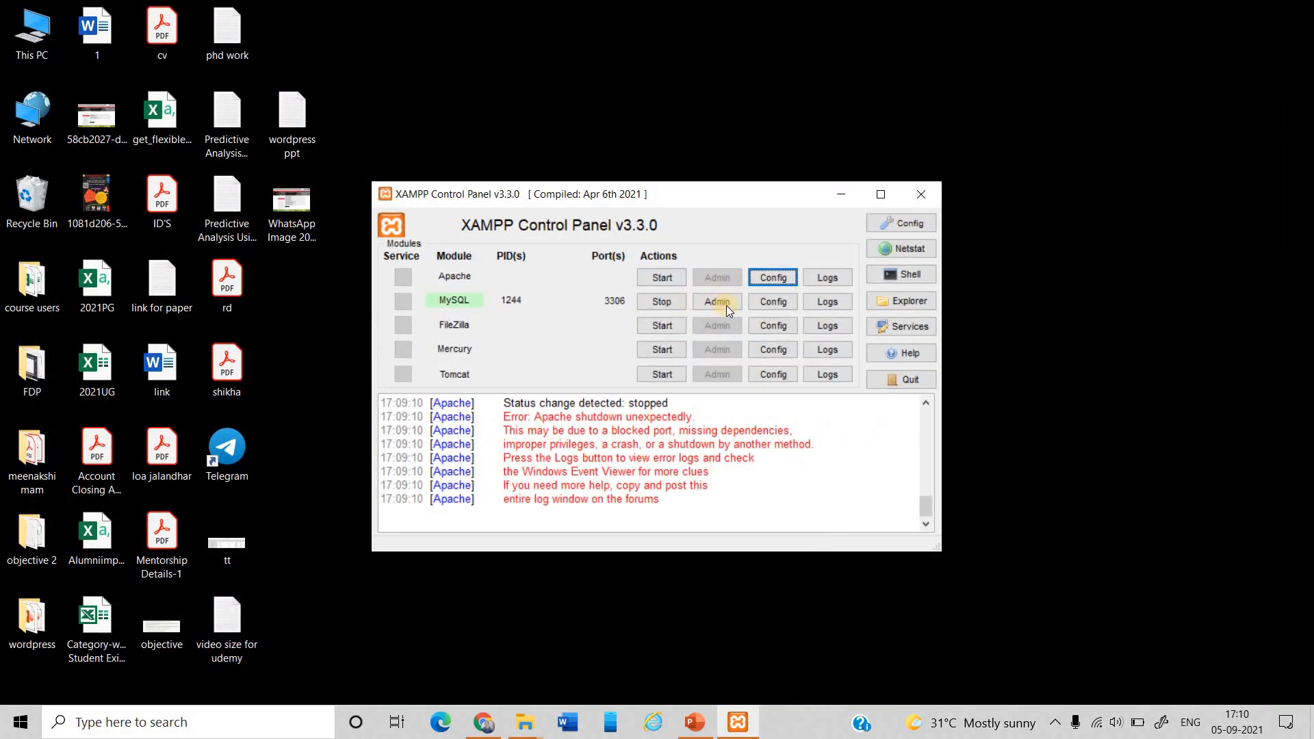
# Stop the MySQL module, start Apache, and start MySQL again in the XAMPP Control Panel
pyautogui.click(655, 306)
pyautogui.click(661, 277)
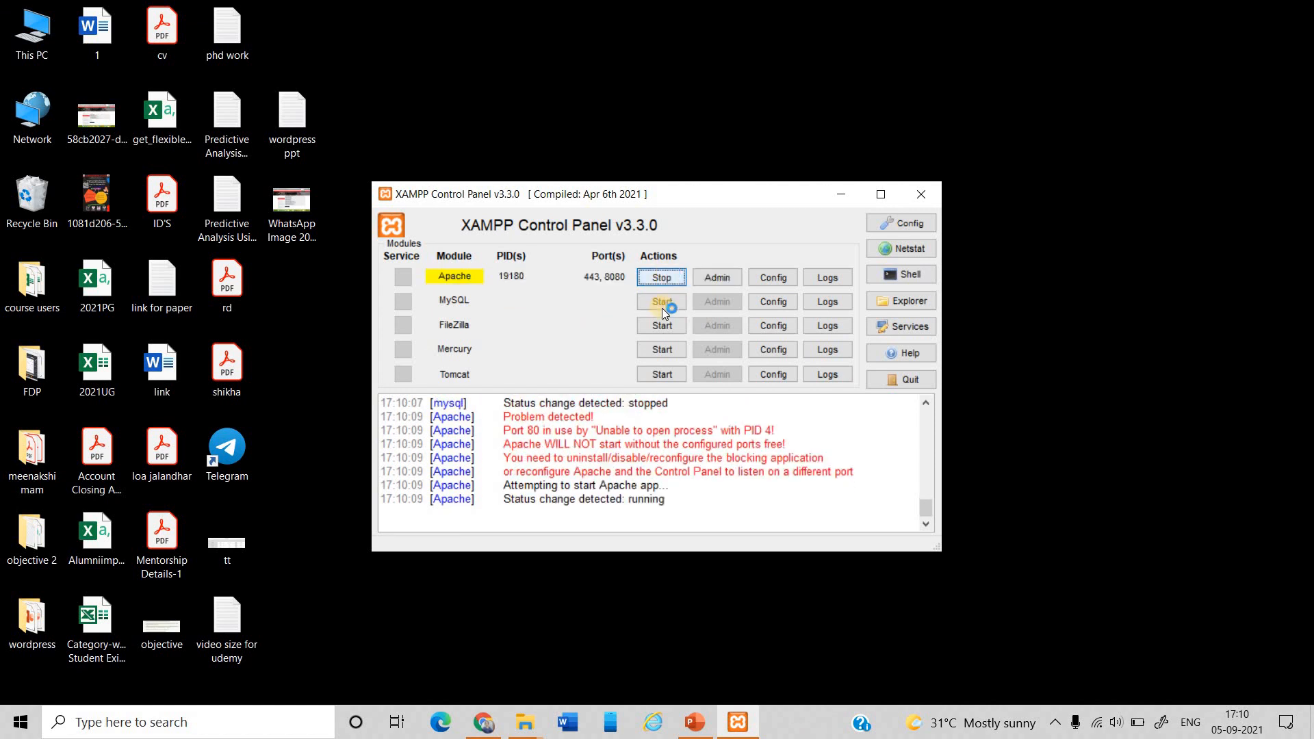
pyautogui.click(662, 304)
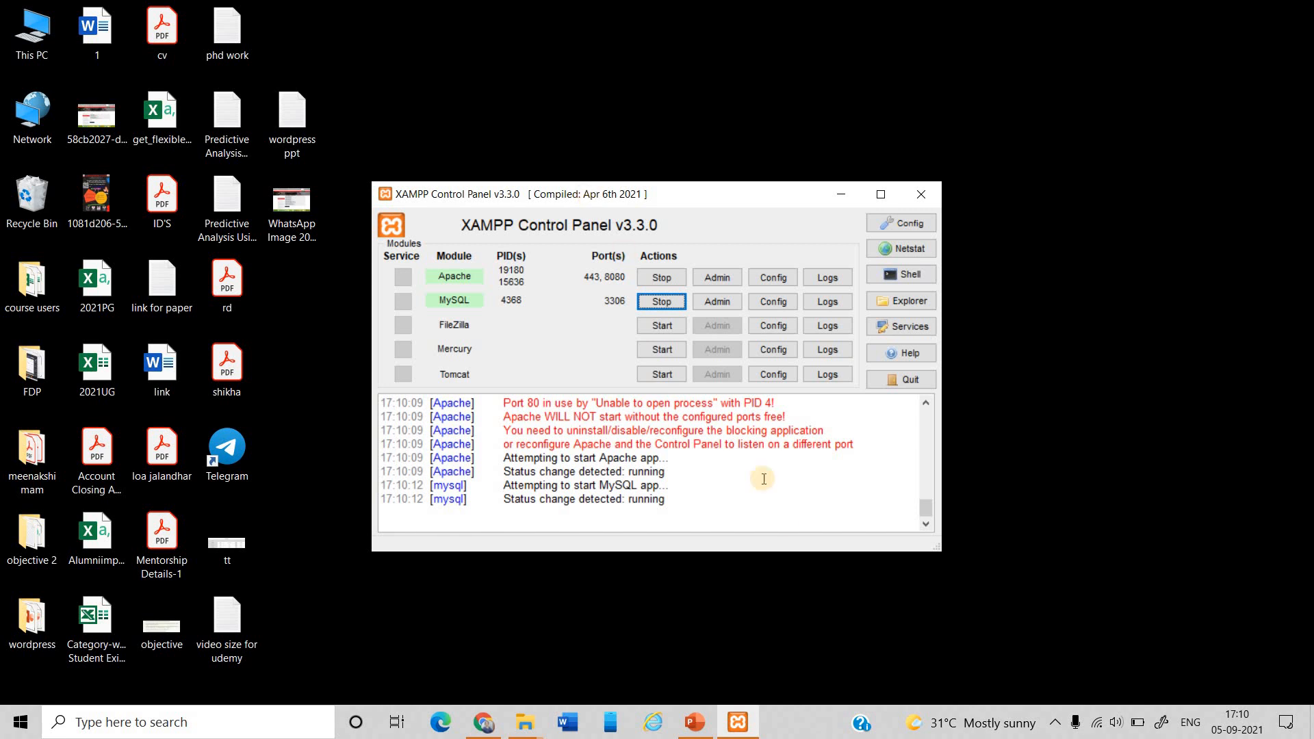
# Switch to Chrome and enter the local server address localhost:8080 in a new browser tab
pyautogui.click(483, 724)
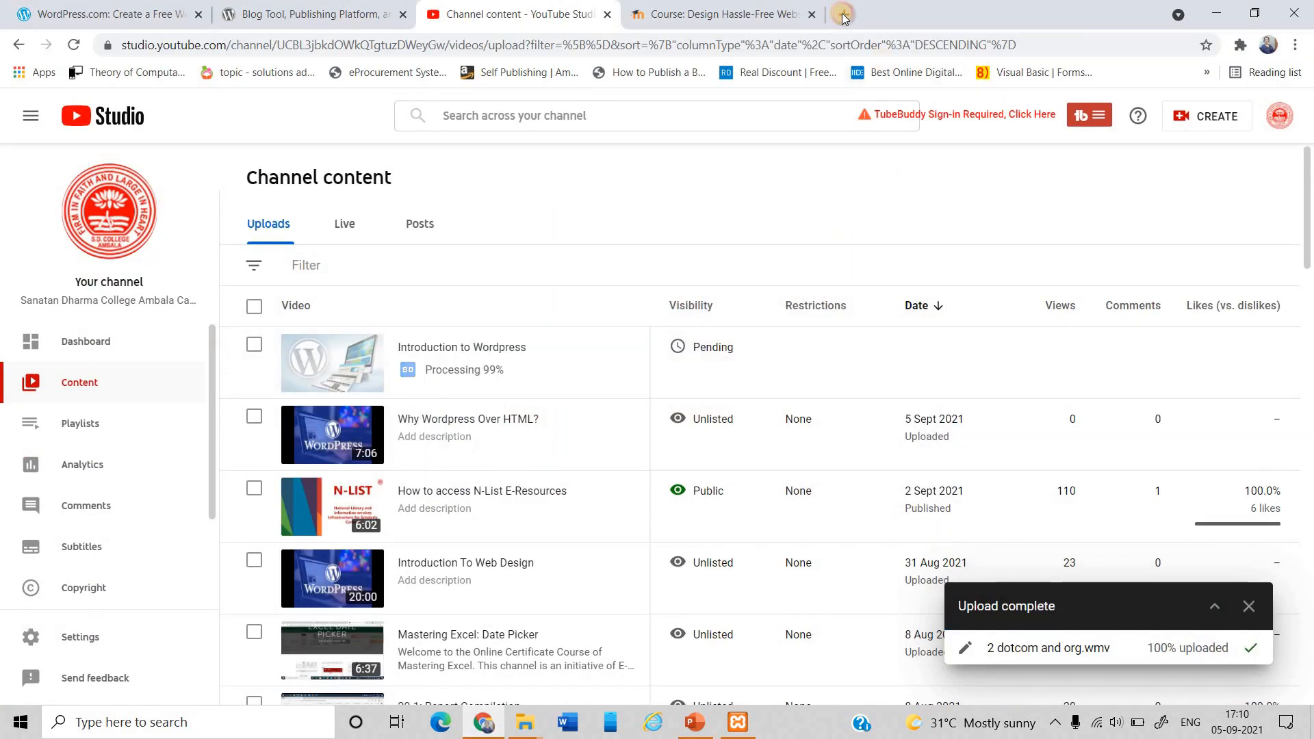
pyautogui.click(843, 15)
pyautogui.write('htt')
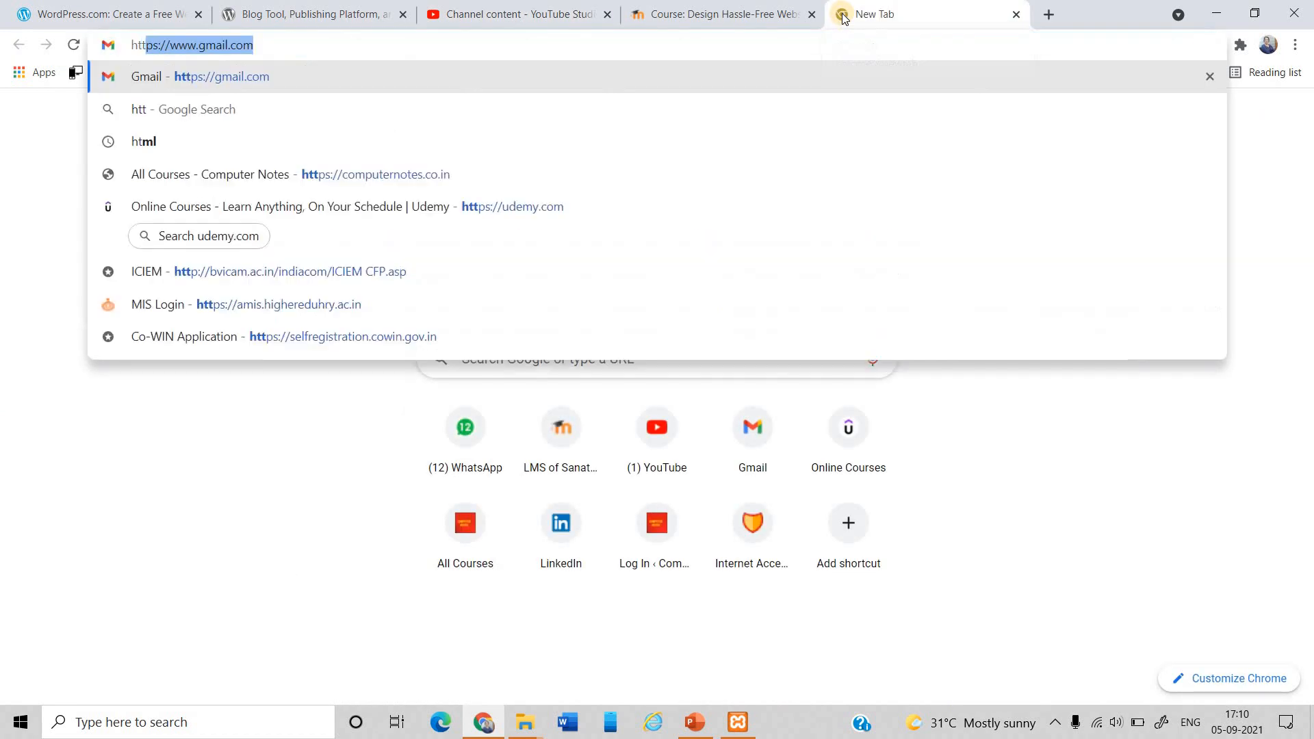
pyautogui.write('p://loc')
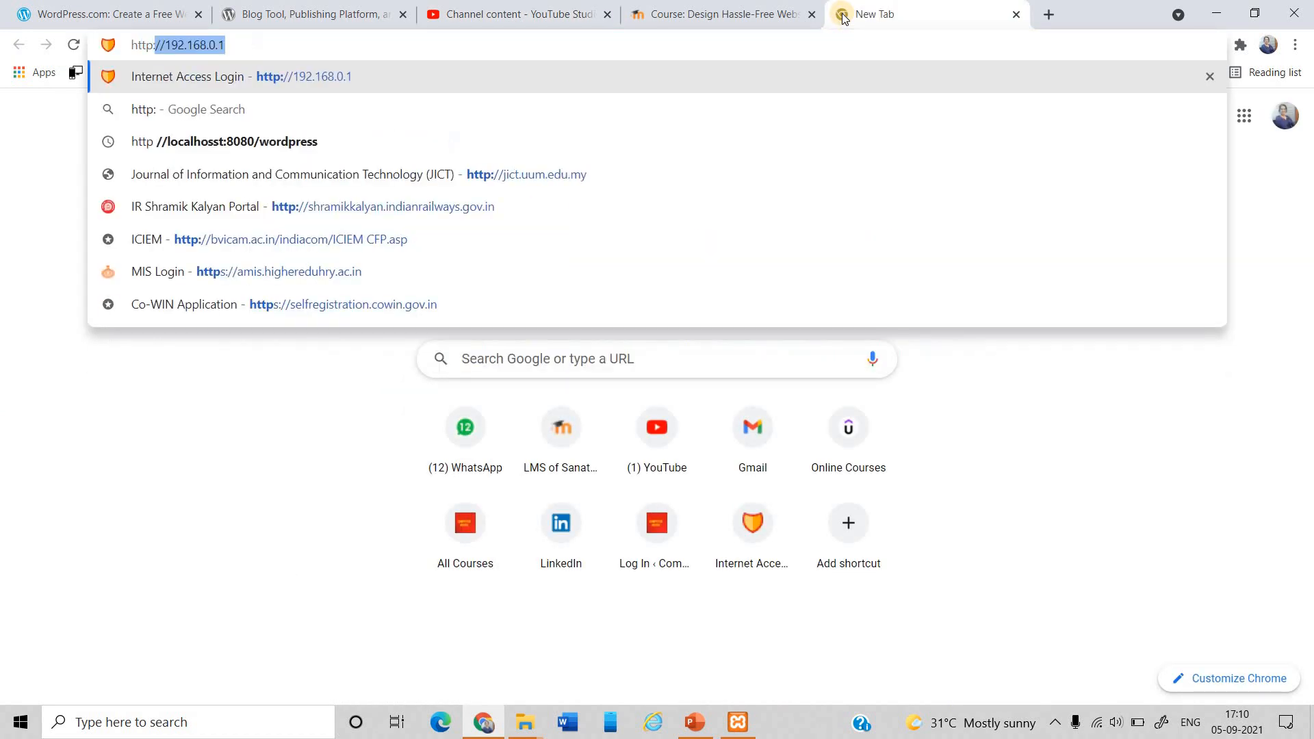
pyautogui.write('al')
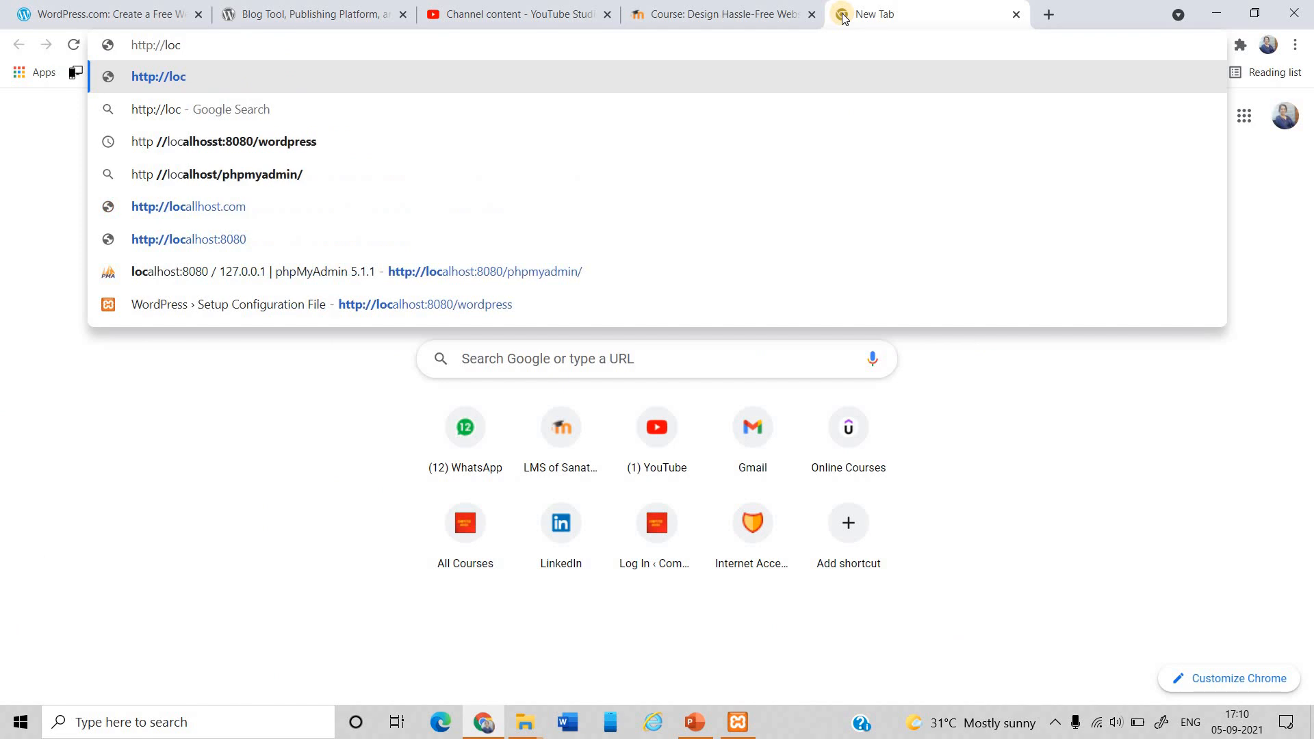
pyautogui.press('Down')
pyautogui.press('Down')
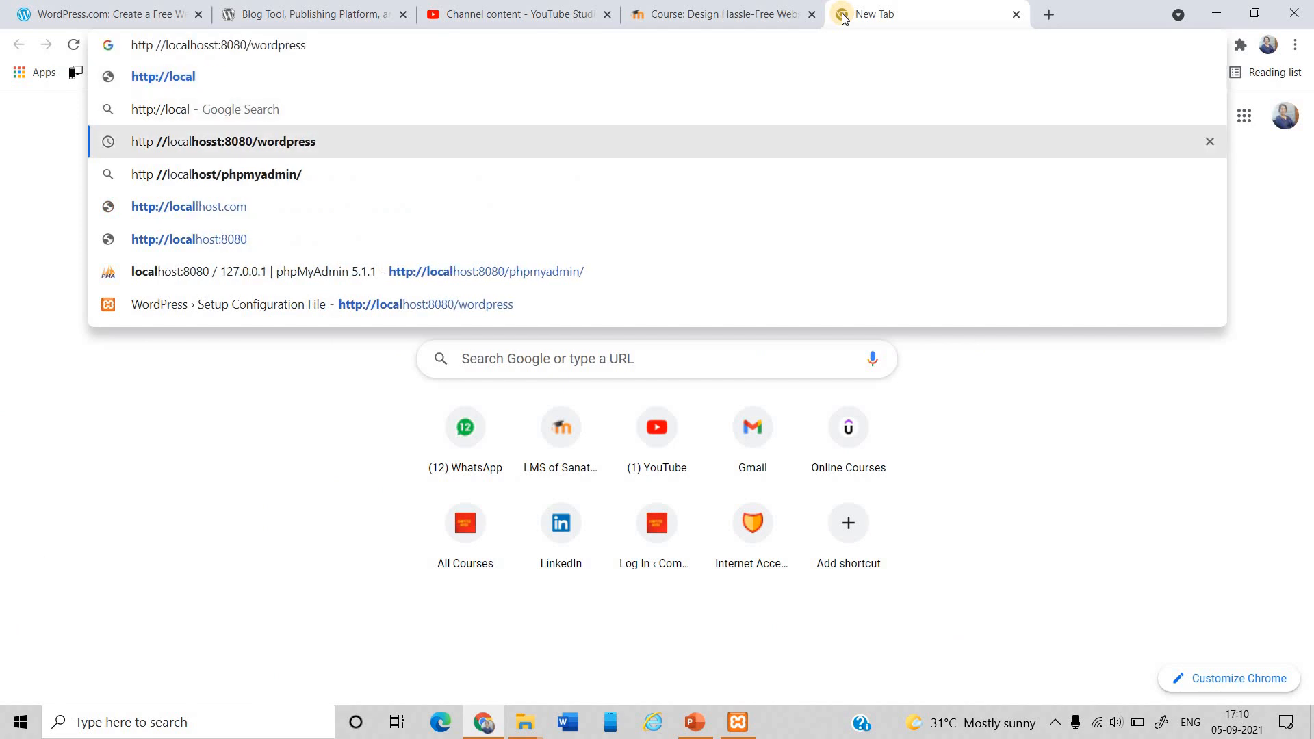
pyautogui.press('BackSpace')
pyautogui.press('BackSpace')
pyautogui.press('BackSpace')
pyautogui.press('BackSpace')
pyautogui.press('BackSpace')
pyautogui.press('BackSpace')
pyautogui.press('BackSpace')
pyautogui.press('BackSpace')
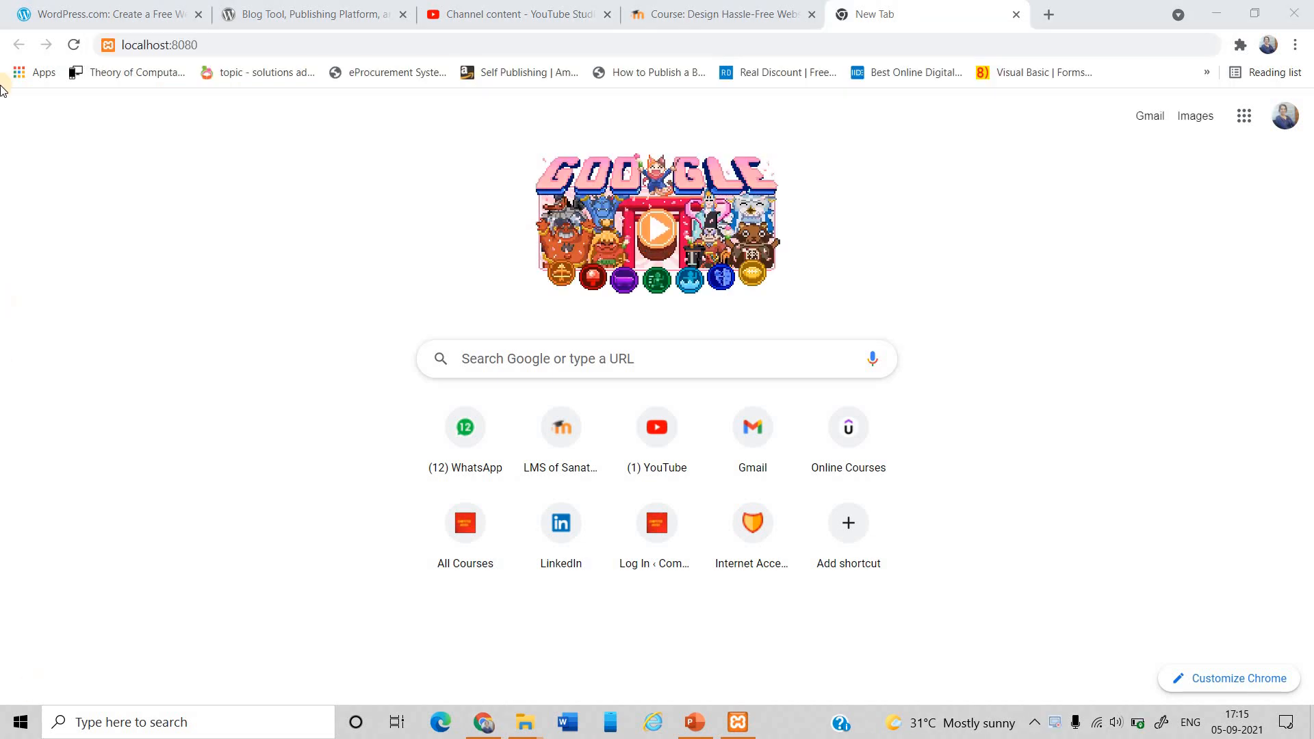
# Load the XAMPP dashboard at localhost:8080 and open phpMyAdmin from it
pyautogui.click(247, 42)
pyautogui.press('Return')
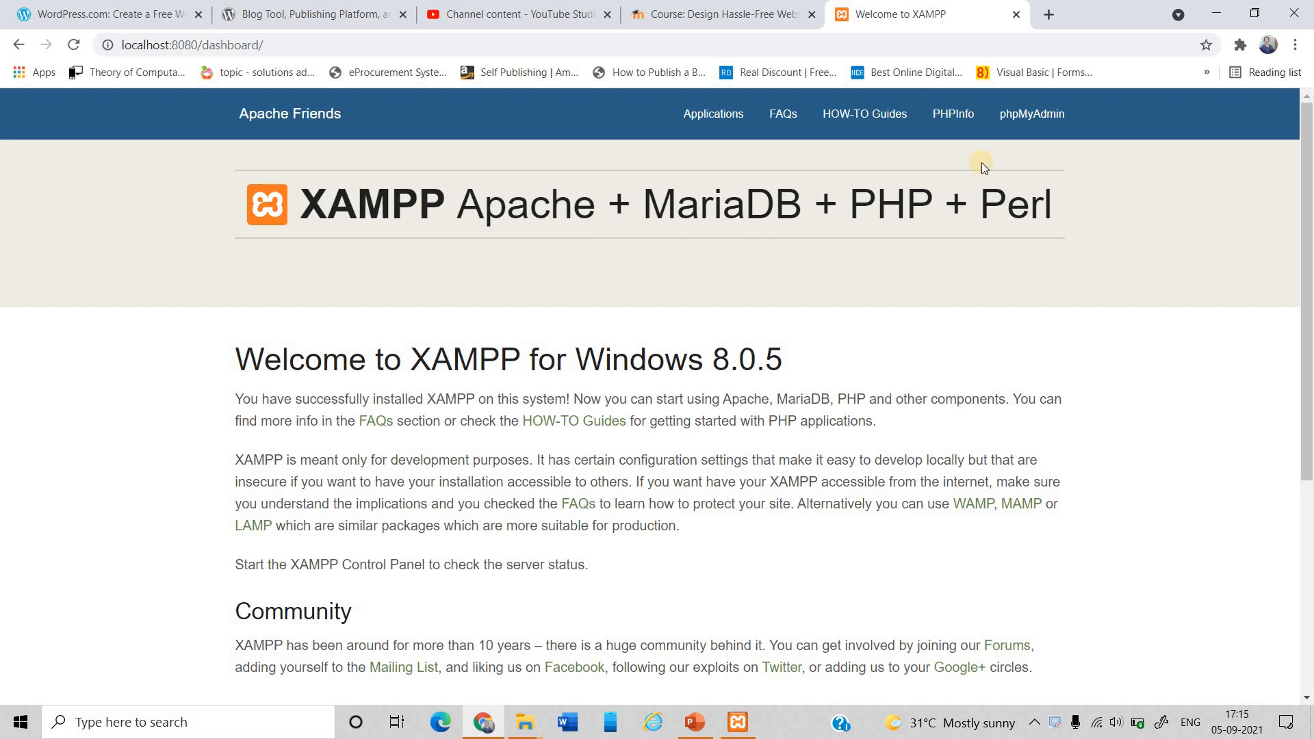
pyautogui.click(1032, 114)
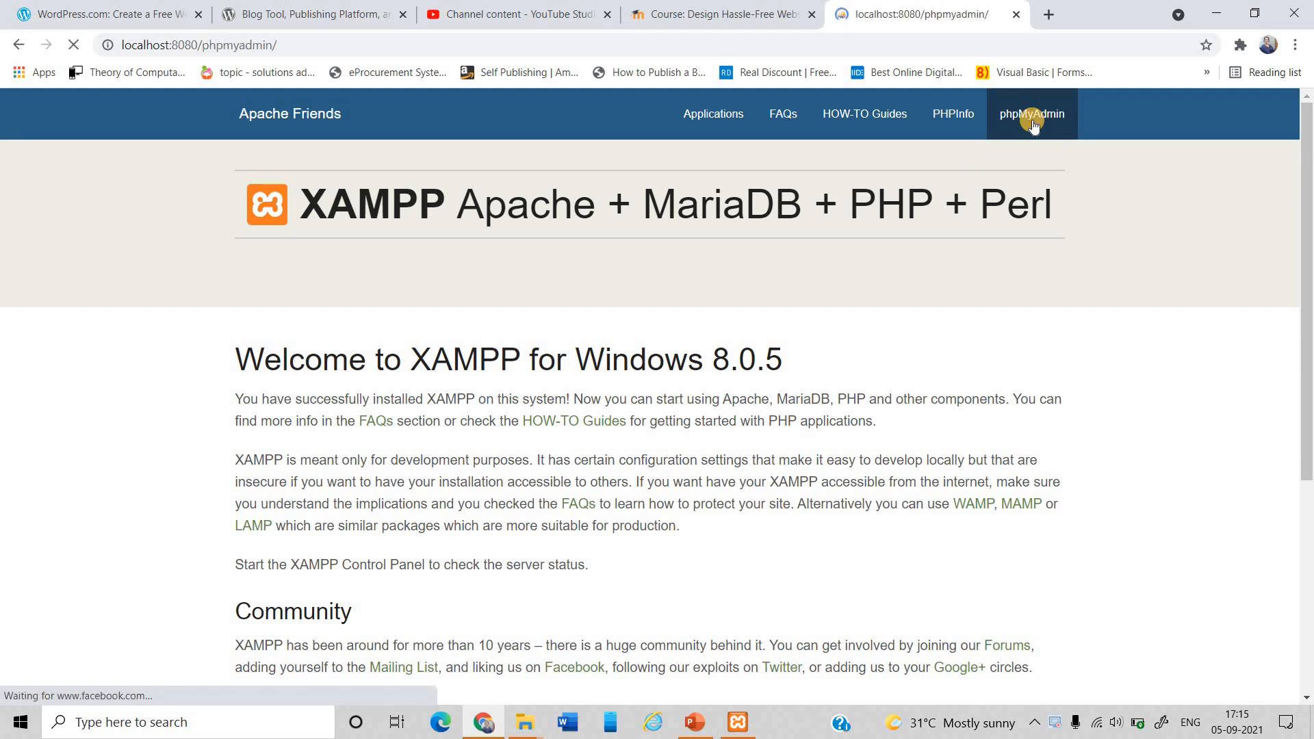